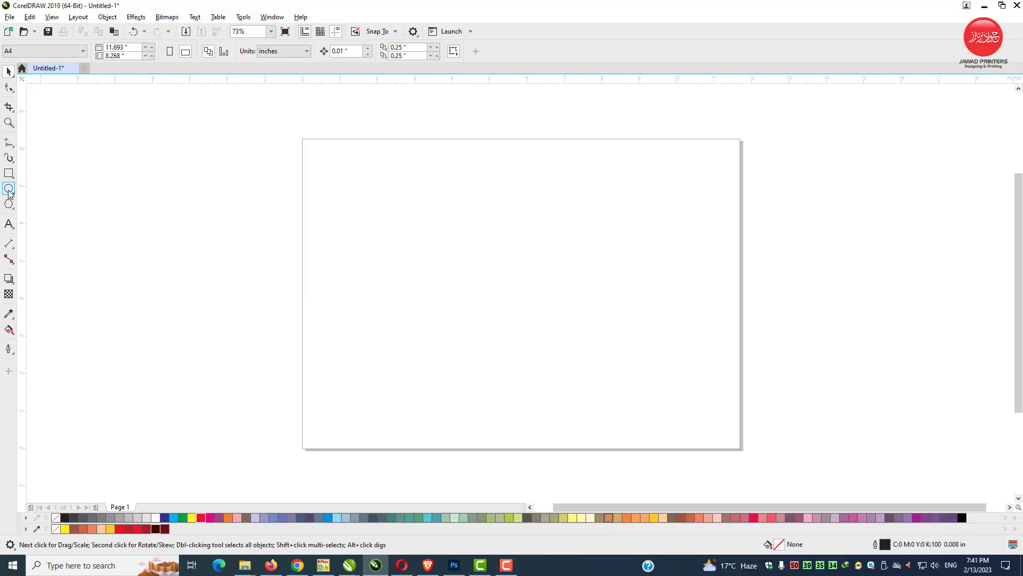
# Step: Draw a 1.424-inch circle near the centre of the A4 page and zoom in on it
pyautogui.click(8, 189)
pyautogui.moveTo(497, 252); pyautogui.dragTo(540, 304)
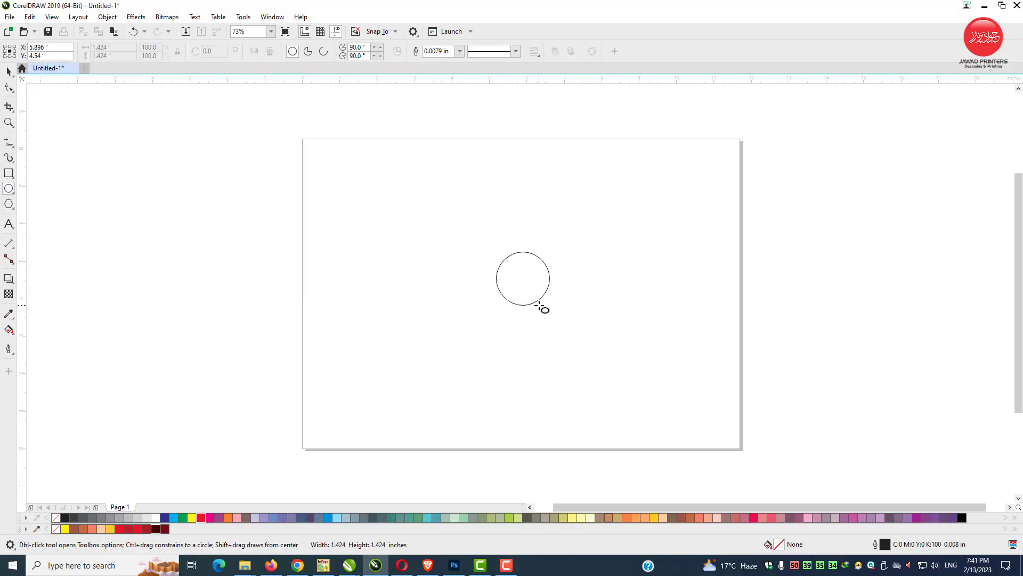
pyautogui.press('space')
pyautogui.click(9, 123)
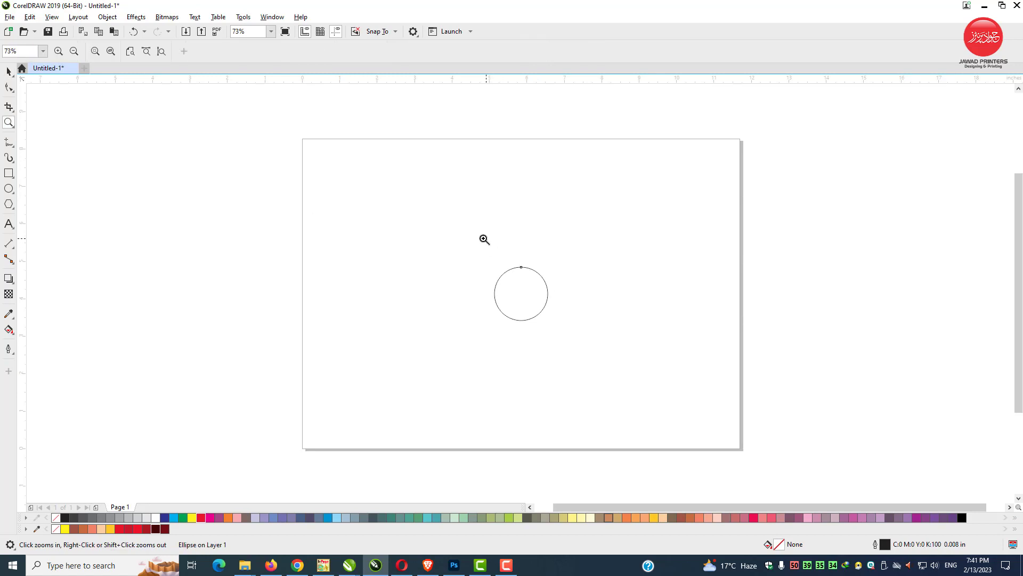
pyautogui.moveTo(574, 347); pyautogui.dragTo(590, 355)
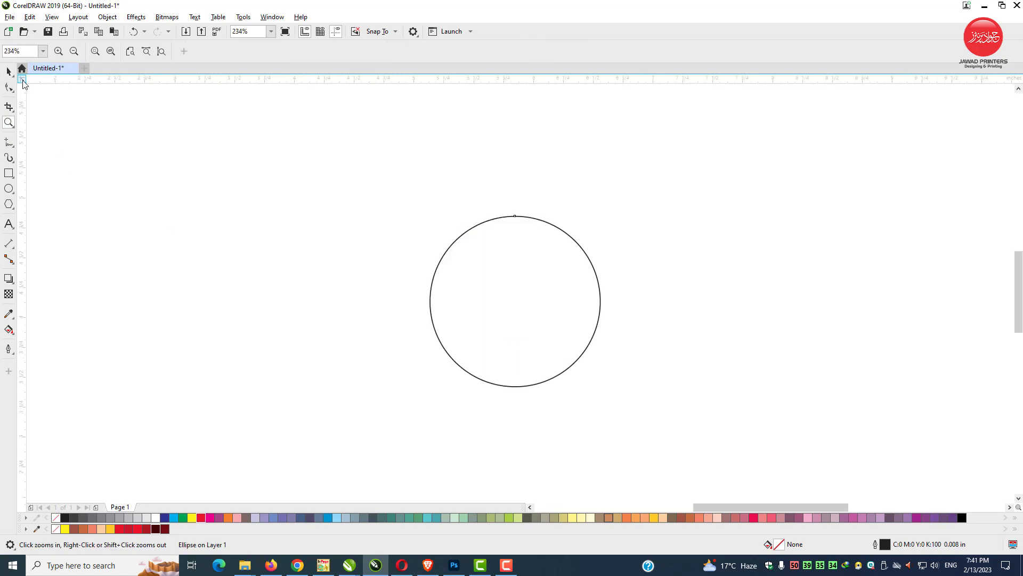
pyautogui.press('space')
# Step: Paste a copy of the circle and place it directly below the original
pyautogui.rightClick(549, 244)
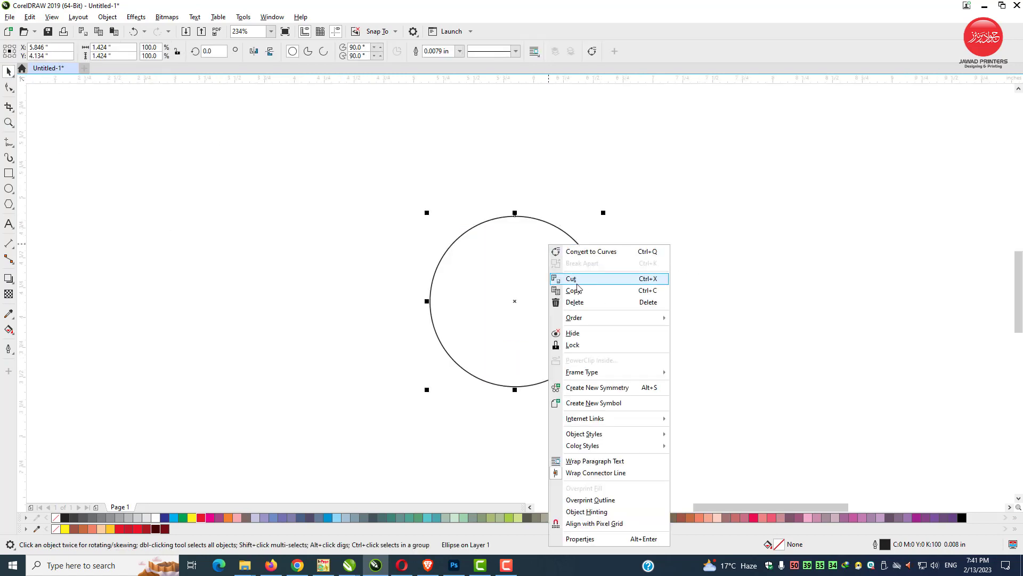
pyautogui.click(681, 226)
pyautogui.rightClick(701, 212)
pyautogui.click(740, 293)
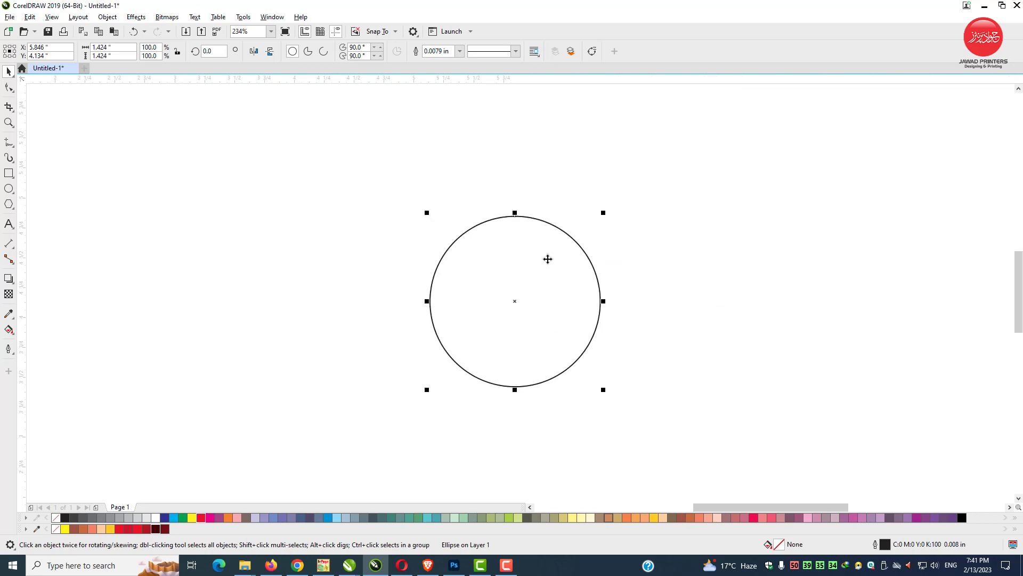
pyautogui.moveTo(548, 258); pyautogui.dragTo(566, 369)
# Step: Paste another circle copy and move it to the upper right of the centre circle
pyautogui.rightClick(527, 456)
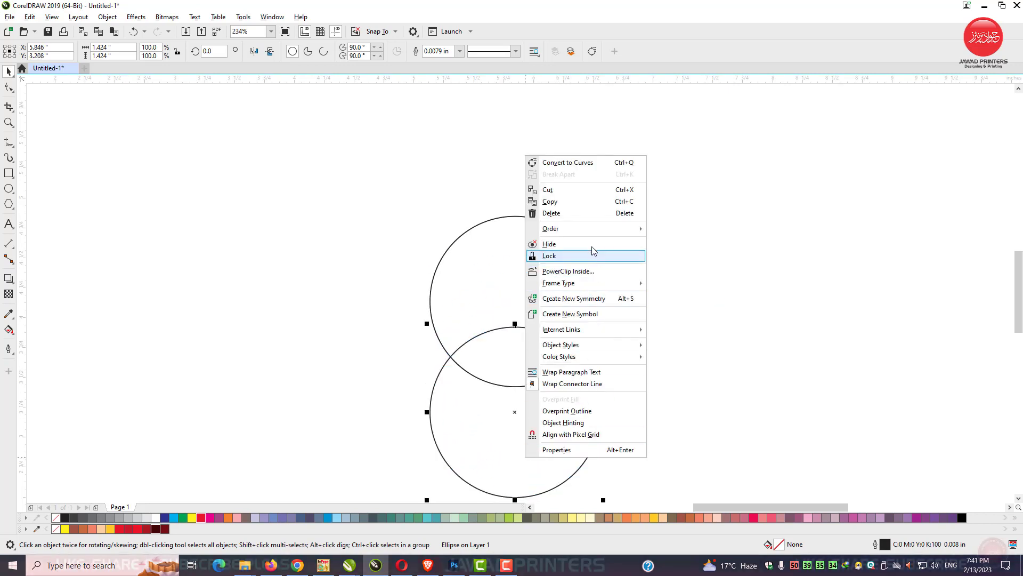
pyautogui.click(597, 198)
pyautogui.rightClick(676, 214)
pyautogui.click(680, 347)
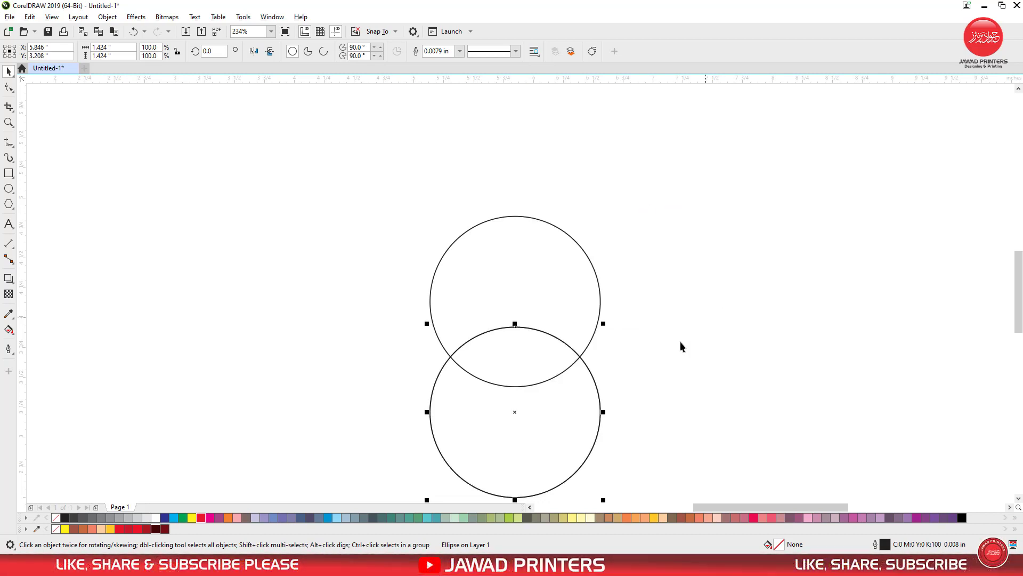
pyautogui.moveTo(535, 440); pyautogui.dragTo(636, 268)
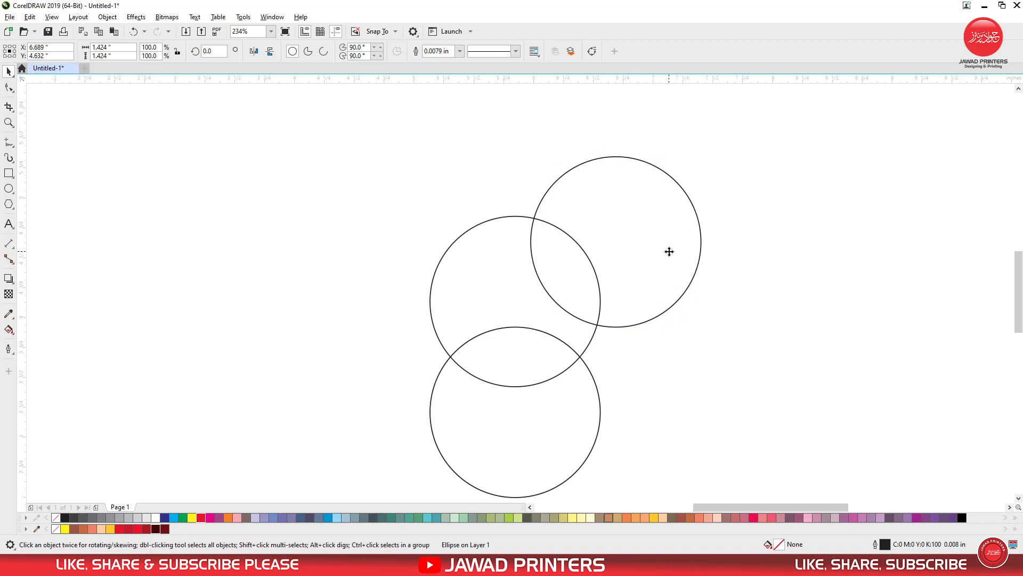
# Step: Duplicate the upper-right circle and move the copy to the upper left
pyautogui.click(626, 326)
pyautogui.rightClick(643, 266)
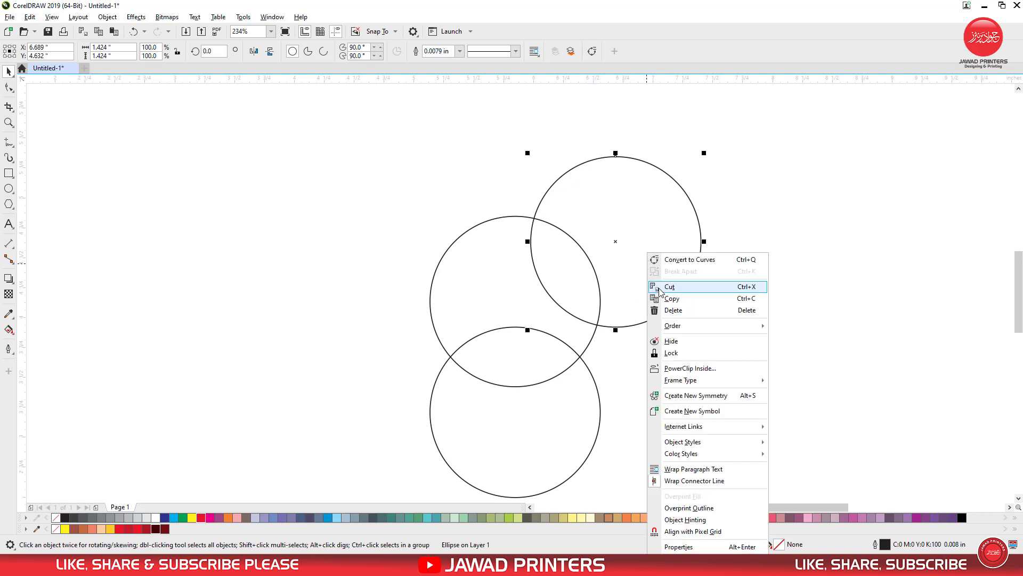
pyautogui.click(749, 261)
pyautogui.rightClick(789, 251)
pyautogui.click(808, 322)
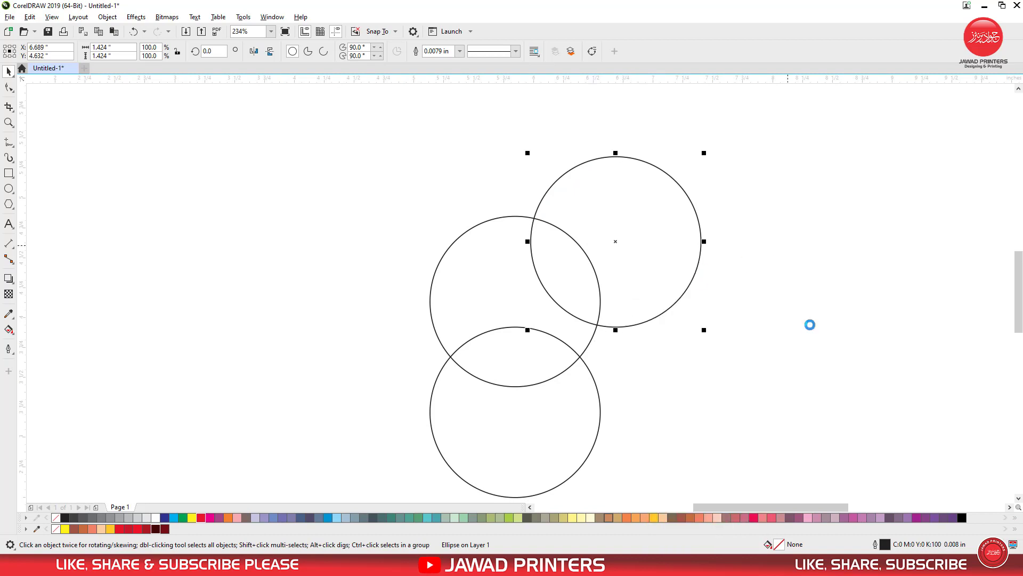
pyautogui.moveTo(668, 260); pyautogui.dragTo(475, 260)
# Step: Position the three outer circles around the middle one and group them with Ctrl+G
pyautogui.keyDown('shift'); pyautogui.click(627, 164); pyautogui.keyUp('shift')
pyautogui.keyDown('shift'); pyautogui.click(576, 425); pyautogui.keyUp('shift')
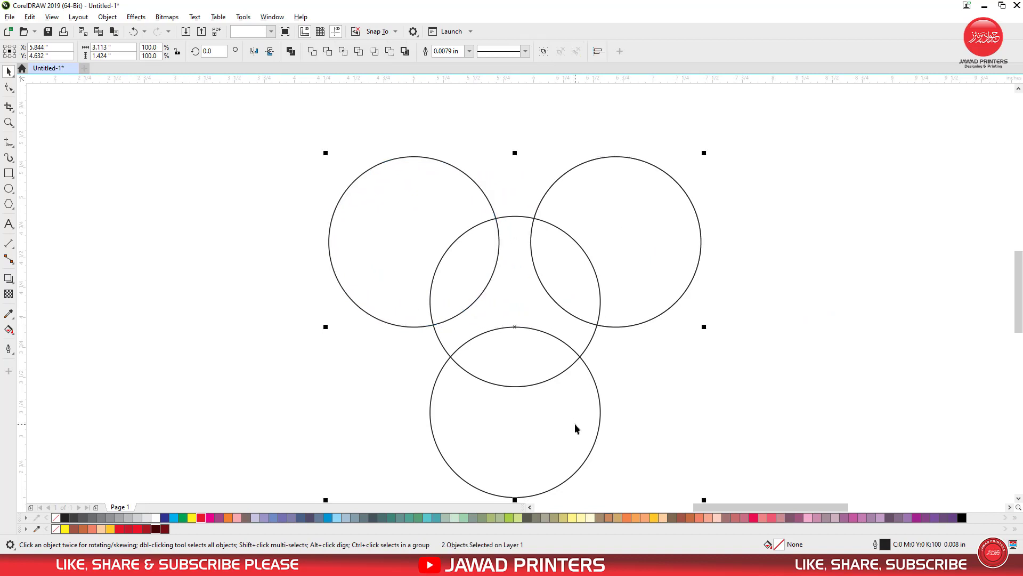
pyautogui.moveTo(580, 357); pyautogui.dragTo(581, 335)
pyautogui.hotkey('ctrl', 'g')
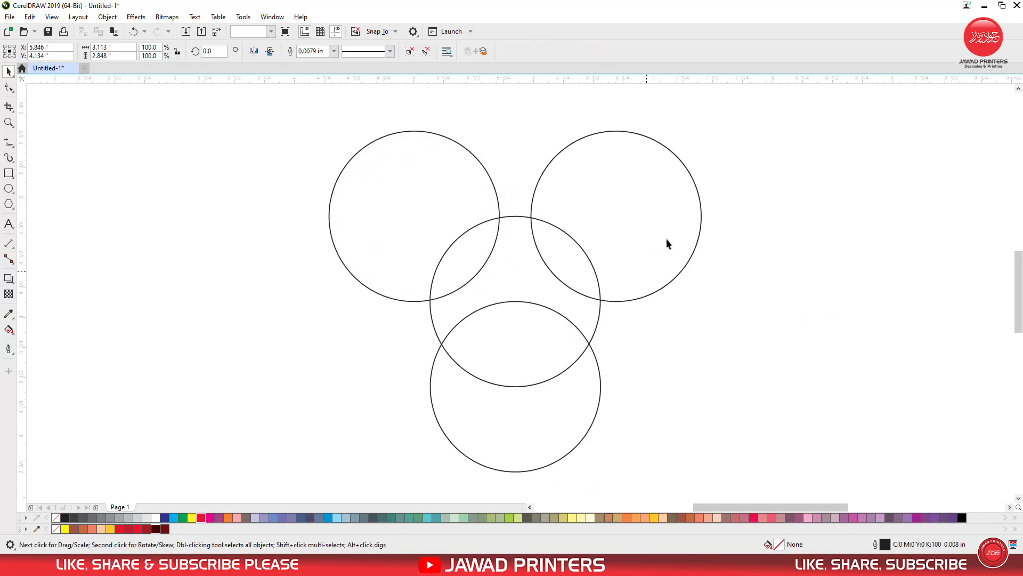
pyautogui.moveTo(666, 239); pyautogui.dragTo(670, 272)
pyautogui.press('z')
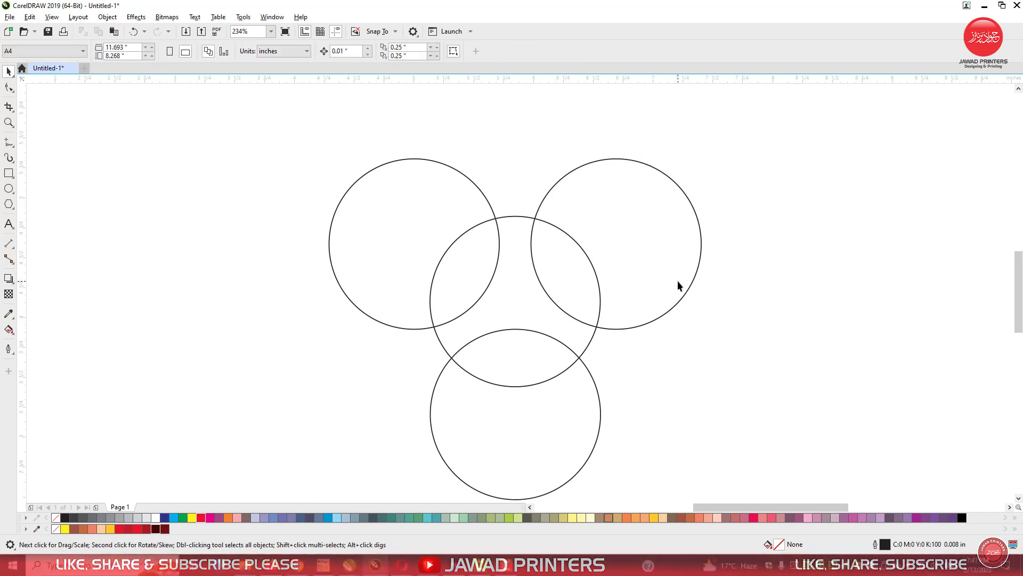
pyautogui.moveTo(385, 168); pyautogui.dragTo(565, 323)
pyautogui.press('space')
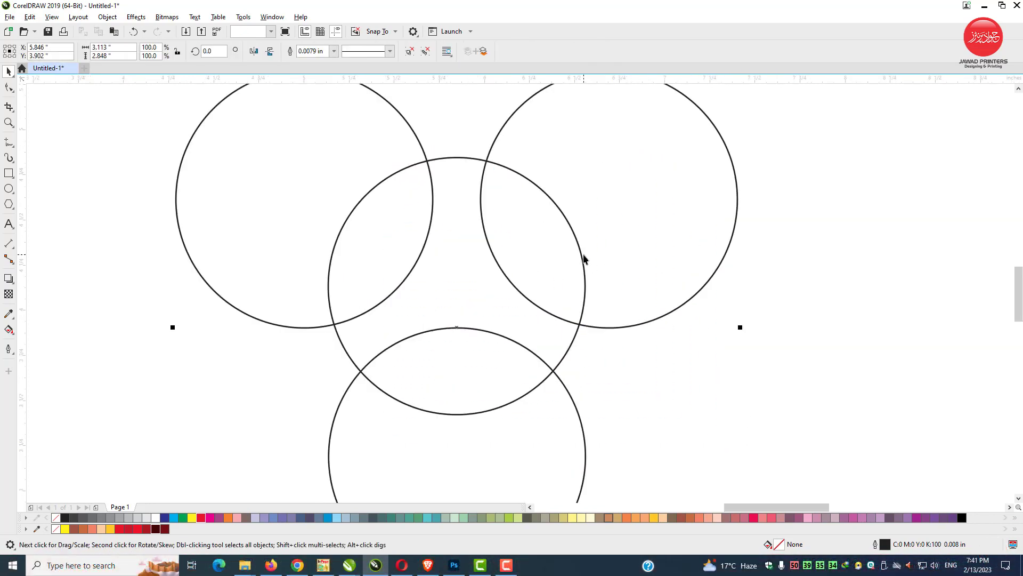
# Step: Nudge the three-circle group into place around the centre circle, then ungroup it with Ctrl+U
pyautogui.click(711, 268)
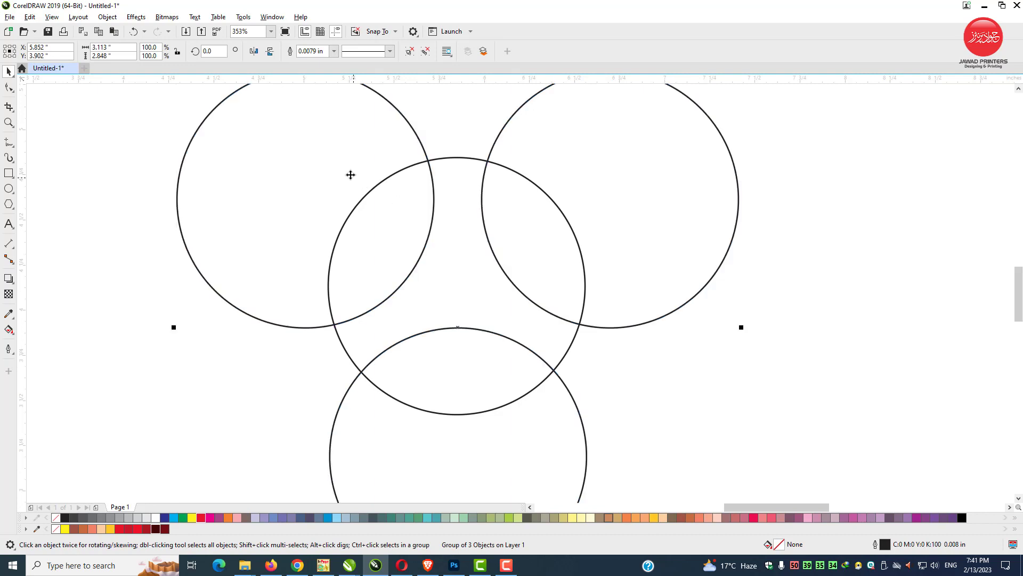
pyautogui.scroll(2, 516, 226)
pyautogui.moveTo(538, 202); pyautogui.dragTo(539, 214)
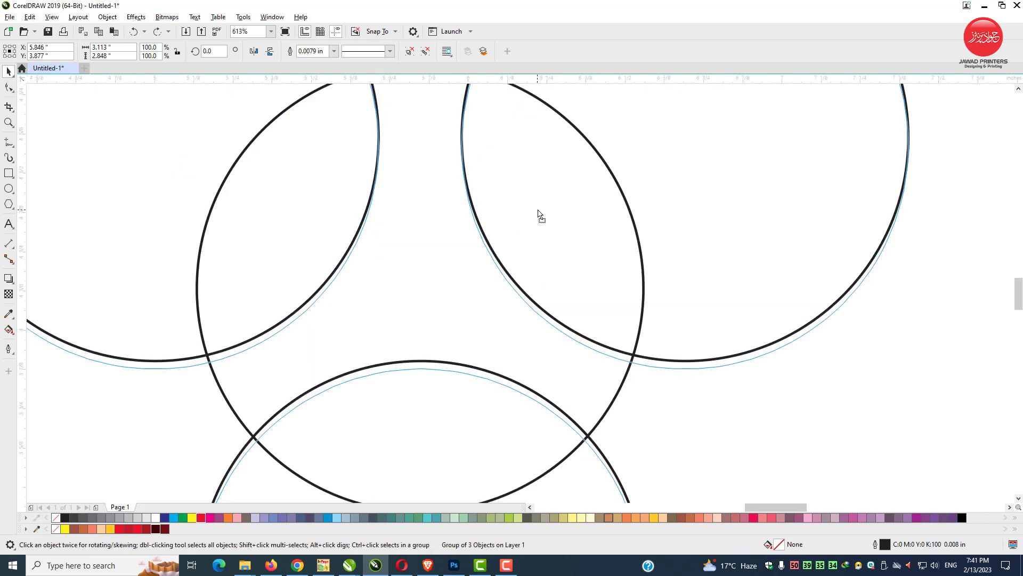
pyautogui.scroll(-2, 617, 218)
pyautogui.press('z')
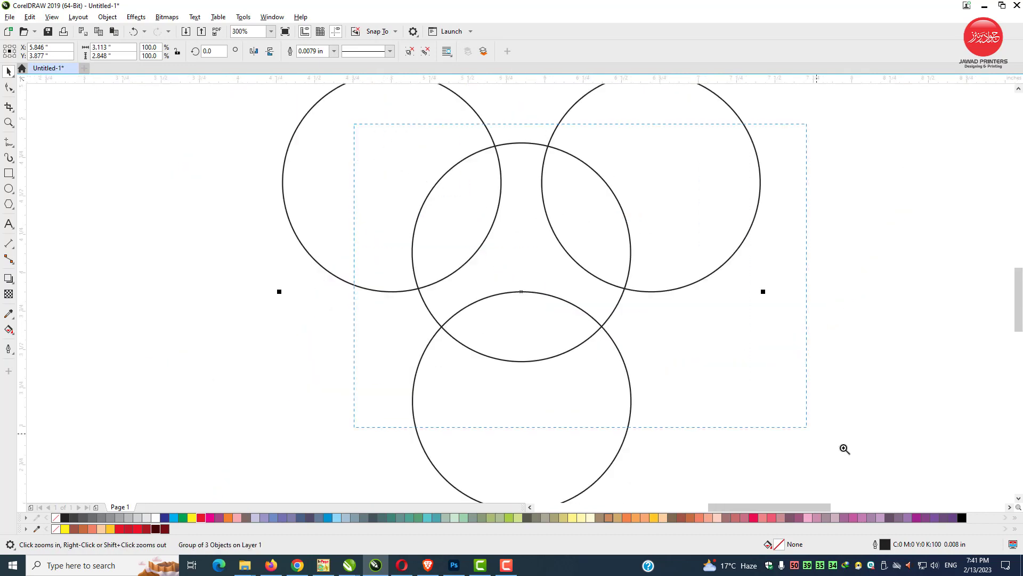
pyautogui.moveTo(844, 449); pyautogui.dragTo(372, 126)
pyautogui.moveTo(607, 211); pyautogui.dragTo(609, 206)
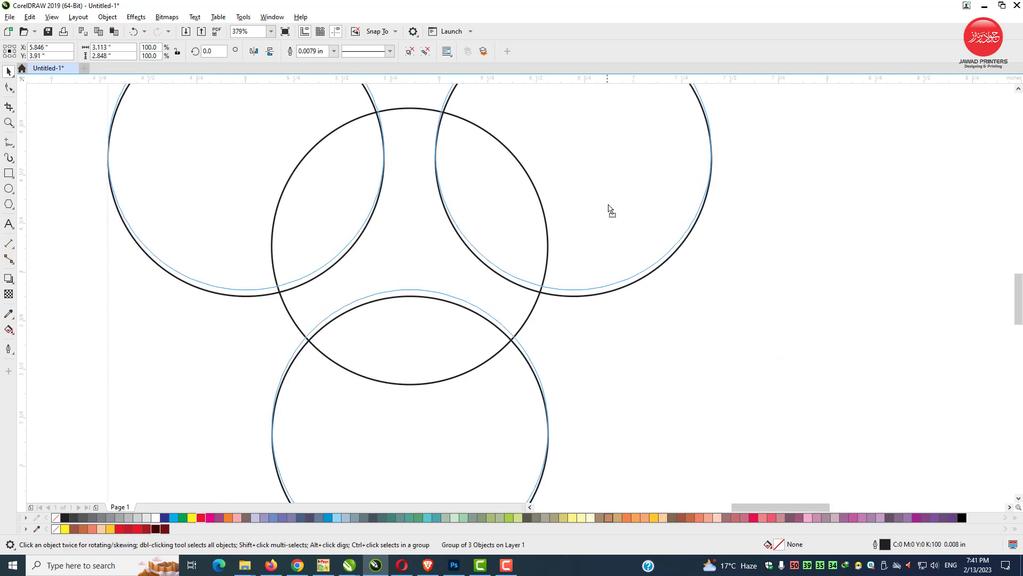
pyautogui.hotkey('ctrl', 'u')
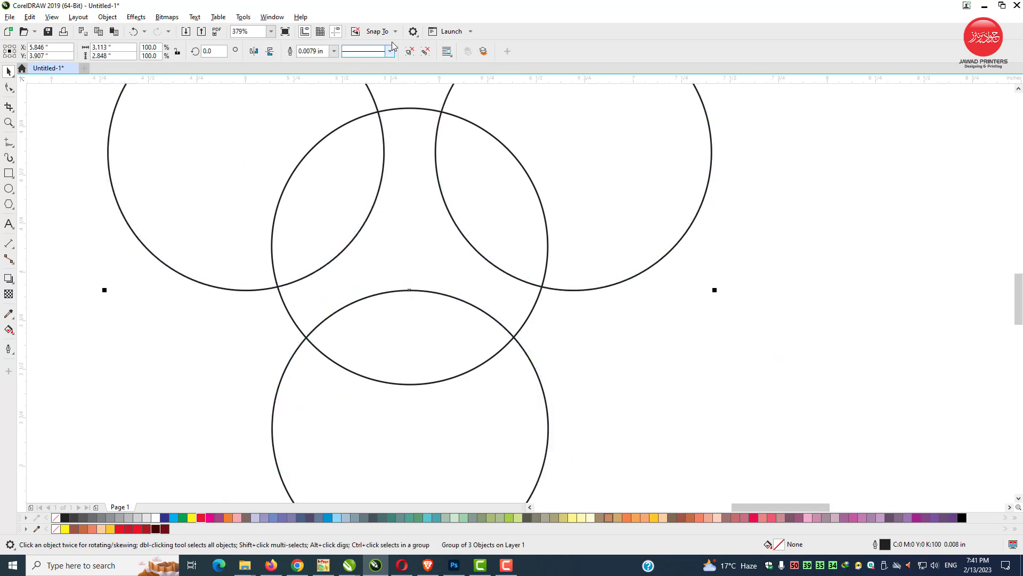
# Step: Trim the middle circle with the top-left, right and bottom circles in turn
pyautogui.click(420, 190)
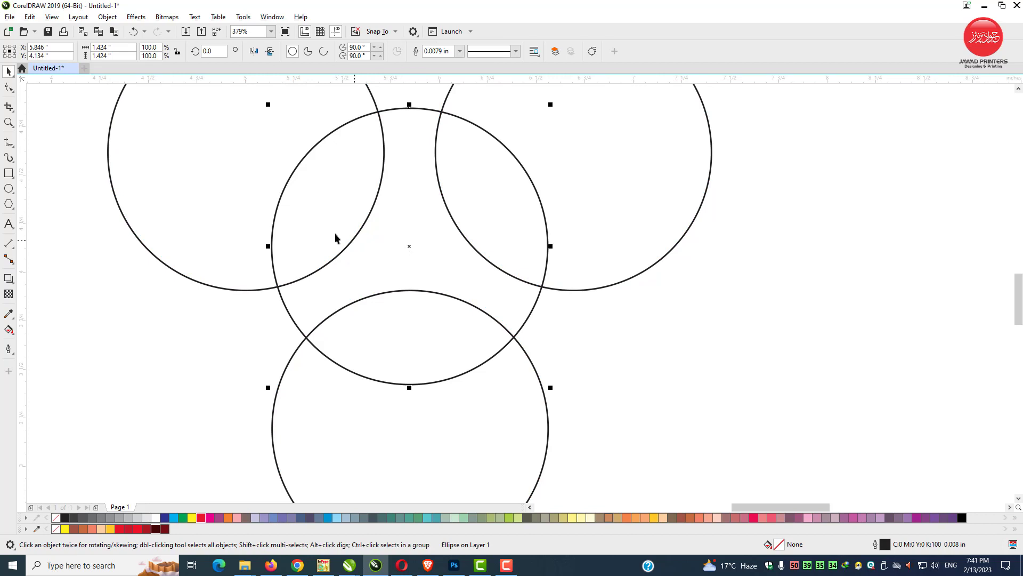
pyautogui.click(248, 198)
pyautogui.keyDown('shift'); pyautogui.click(409, 261); pyautogui.keyUp('shift')
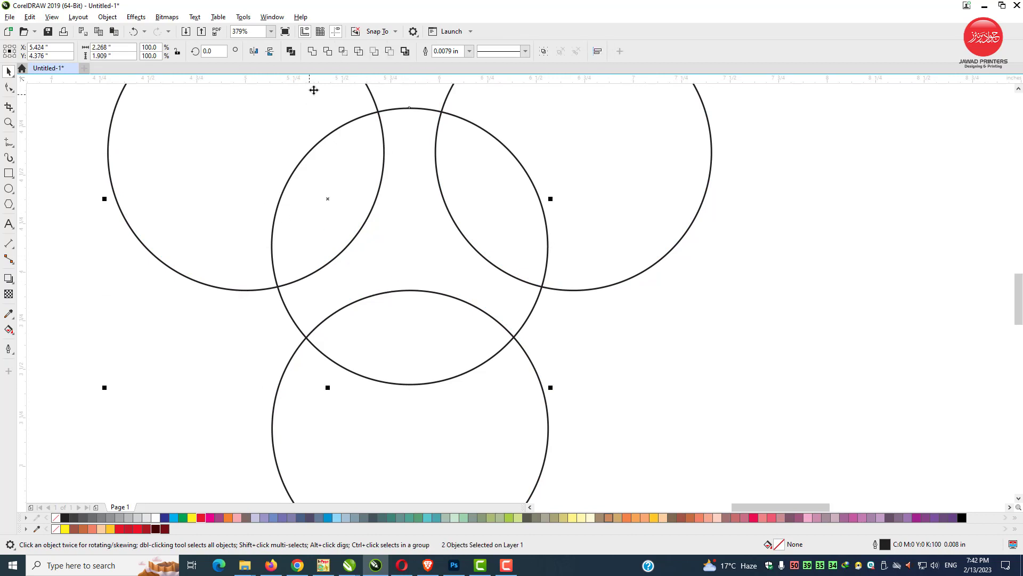
pyautogui.click(327, 52)
pyautogui.click(461, 234)
pyautogui.keyDown('shift'); pyautogui.click(383, 110); pyautogui.keyUp('shift')
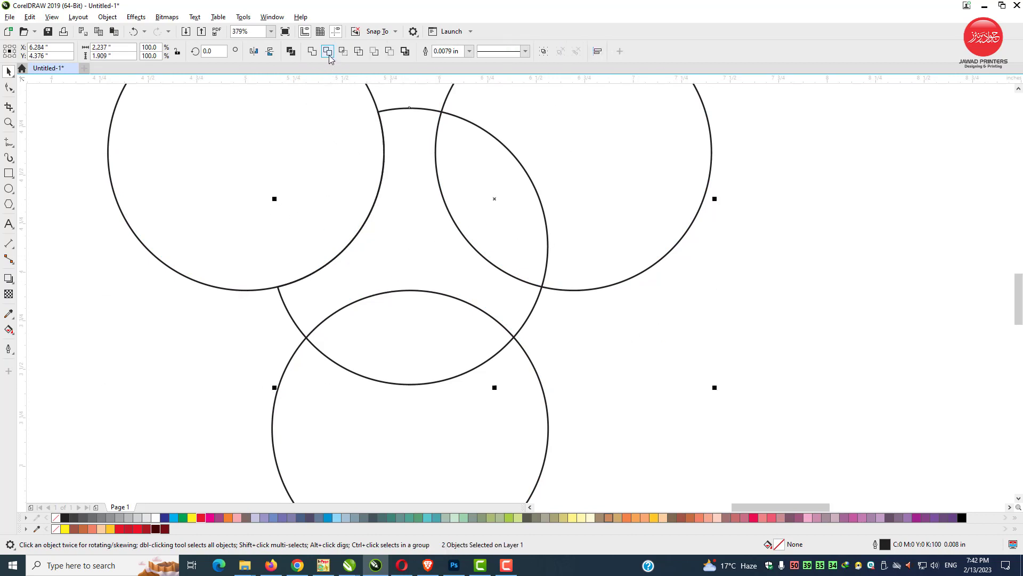
pyautogui.click(329, 53)
pyautogui.click(696, 405)
pyautogui.click(437, 266)
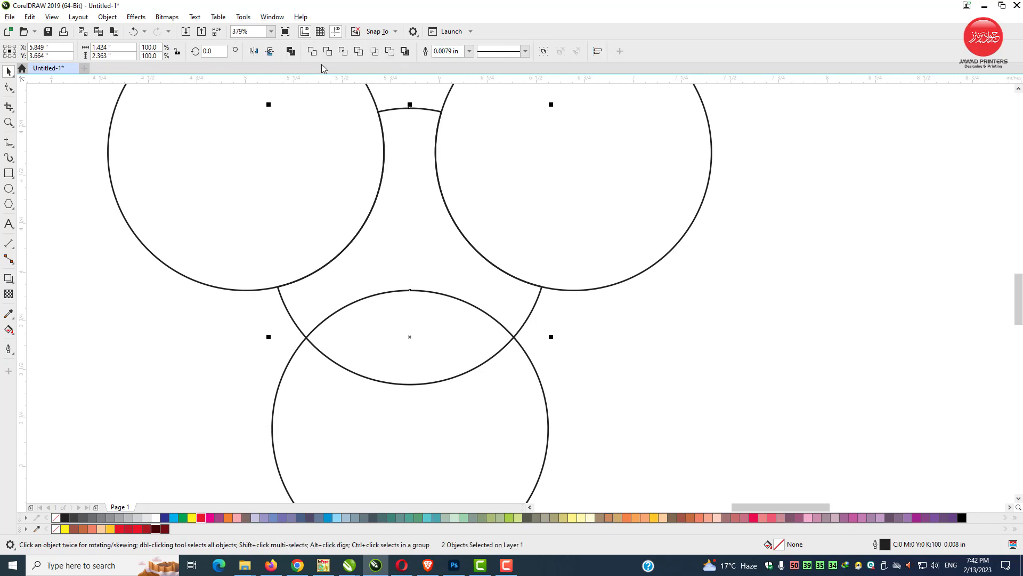
pyautogui.click(329, 52)
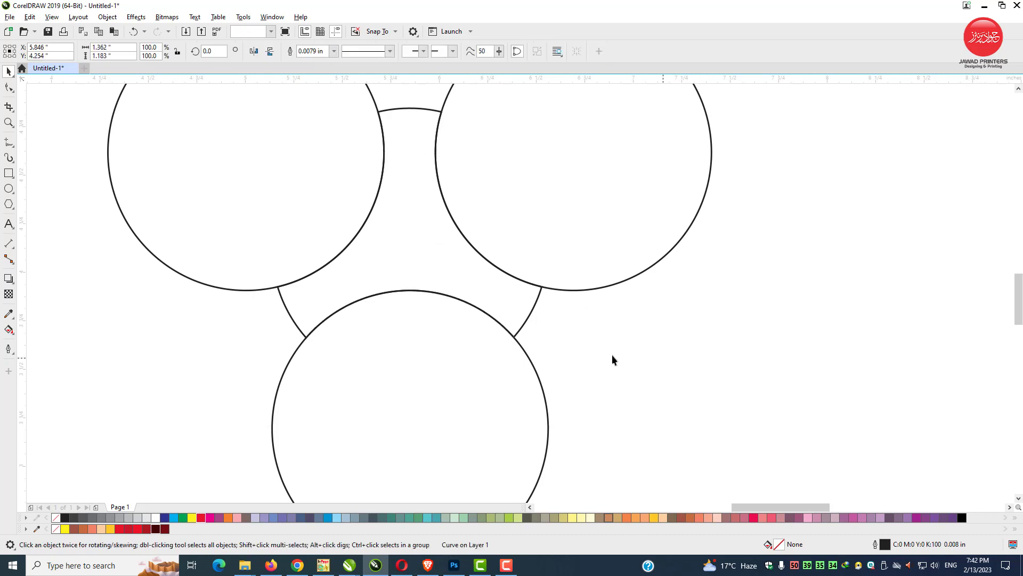
# Step: Delete the three leftover outer circles and move the three-pointed shape up
pyautogui.click(472, 360)
pyautogui.scroll(-2, 473, 360)
pyautogui.scroll(1, 512, 395)
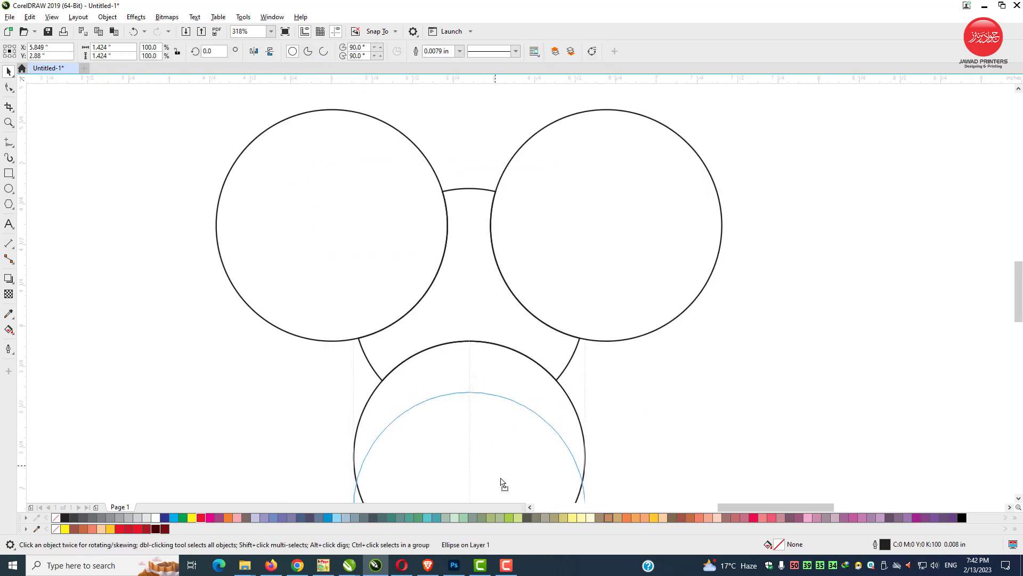
pyautogui.moveTo(512, 394); pyautogui.dragTo(513, 457)
pyautogui.click(380, 276)
pyautogui.keyDown('shift'); pyautogui.click(601, 174); pyautogui.keyUp('shift')
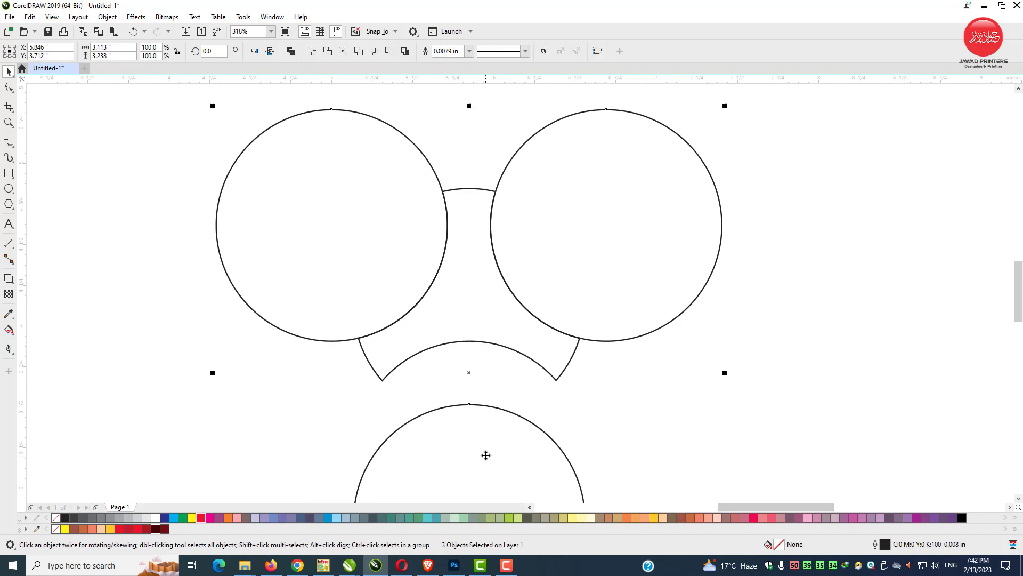
pyautogui.rightClick(616, 215)
pyautogui.click(614, 286)
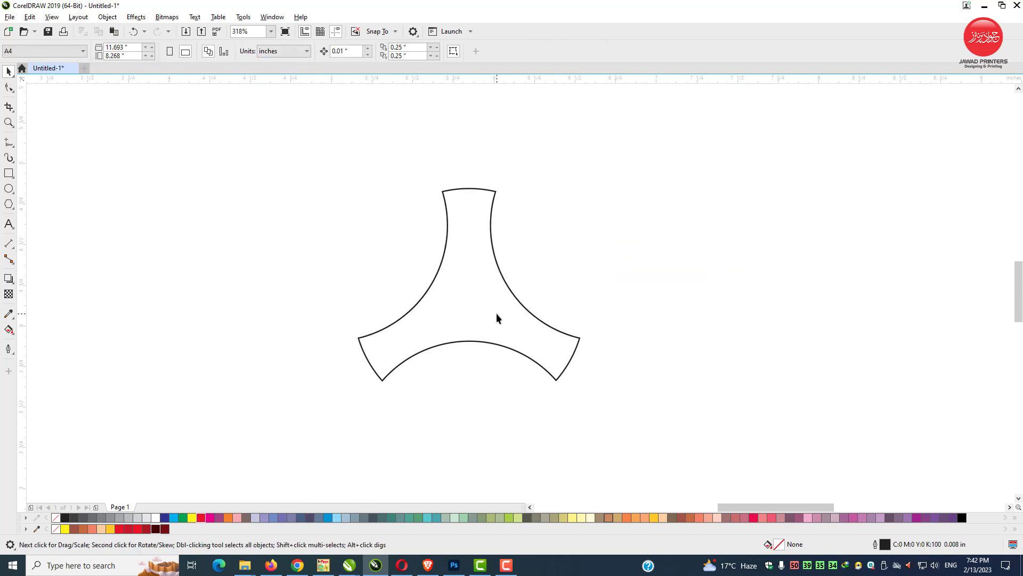
pyautogui.moveTo(501, 325); pyautogui.dragTo(520, 290)
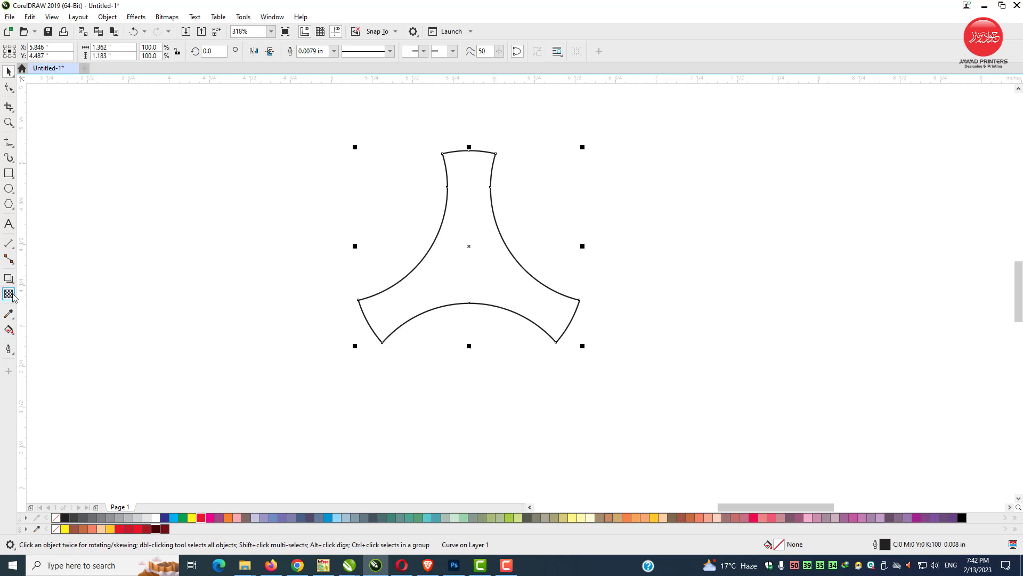
# Step: Apply a vertical interactive fountain fill to the shape and change it to elliptical
pyautogui.click(12, 334)
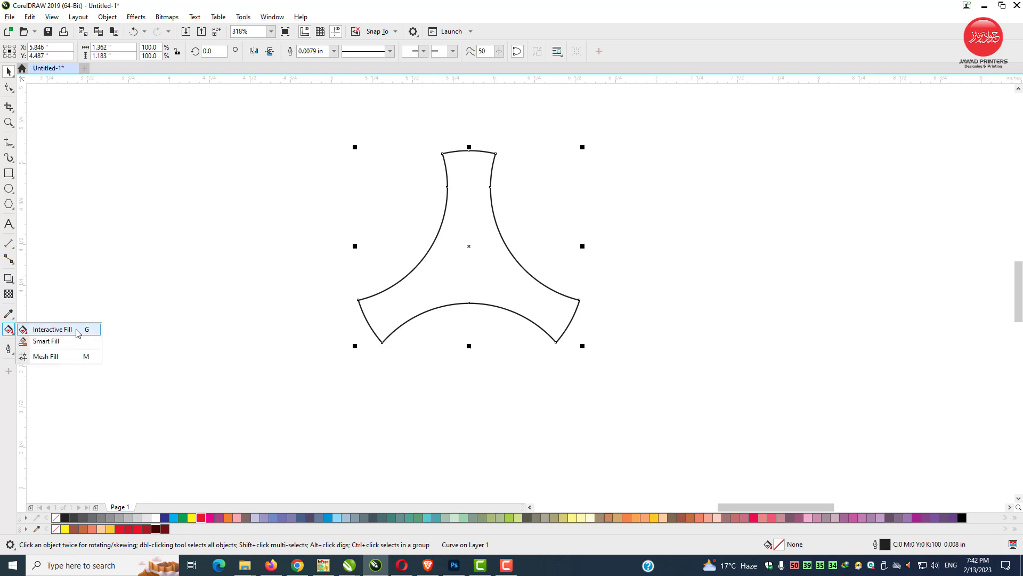
pyautogui.click(53, 329)
pyautogui.moveTo(467, 271); pyautogui.dragTo(468, 150)
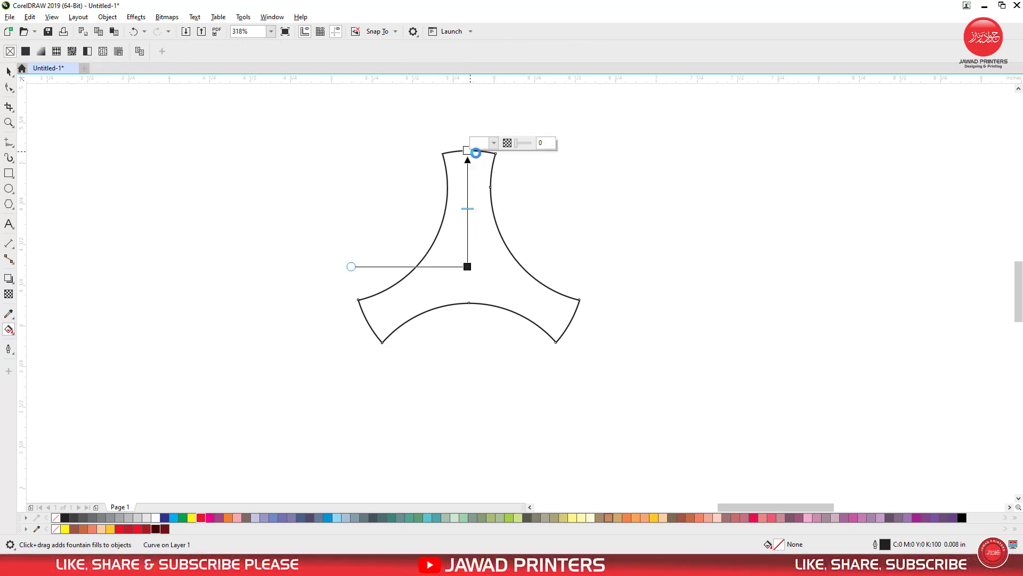
pyautogui.click(190, 51)
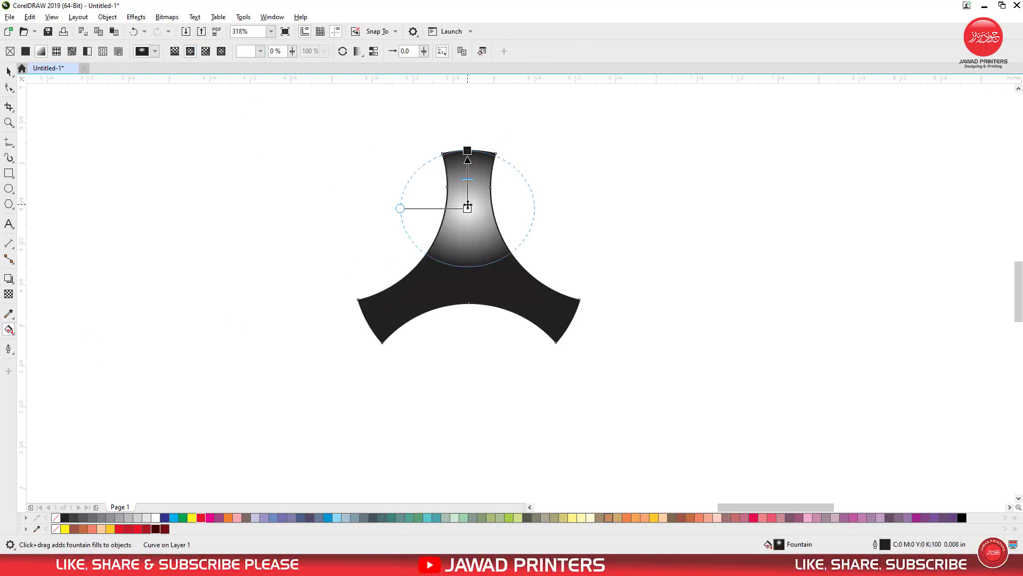
pyautogui.moveTo(467, 150)
pyautogui.mouseDown()
pyautogui.moveTo(468, 195)
pyautogui.moveTo(468, 156)
pyautogui.mouseUp()
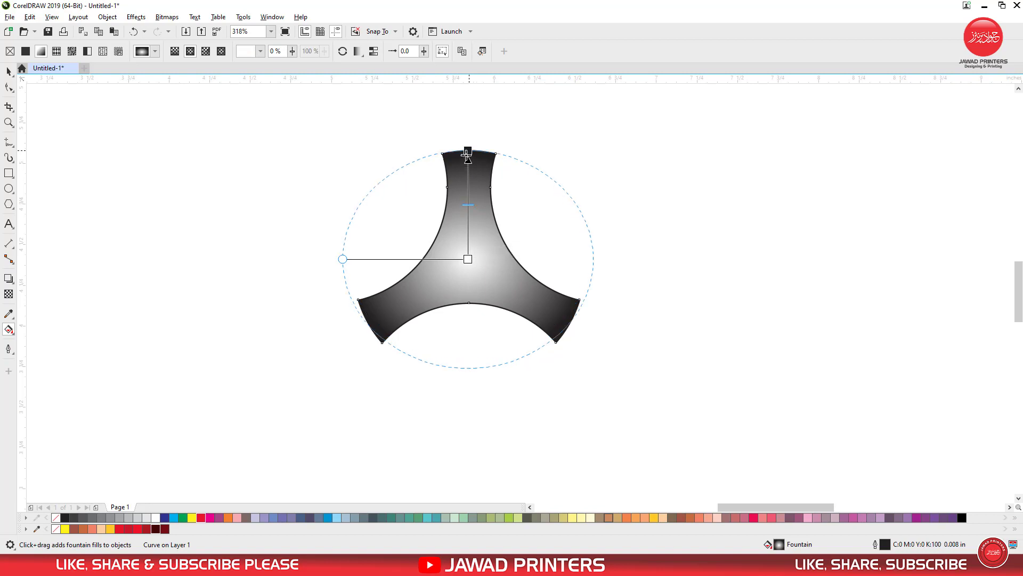
pyautogui.click(465, 255)
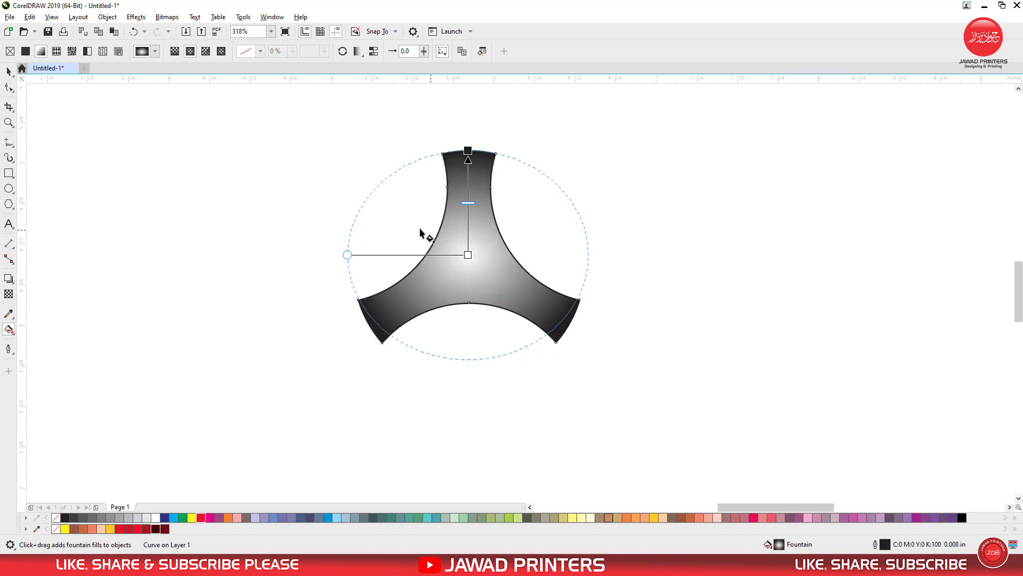
pyautogui.press('z')
pyautogui.moveTo(317, 127); pyautogui.dragTo(483, 281)
pyautogui.moveTo(628, 378); pyautogui.dragTo(626, 377)
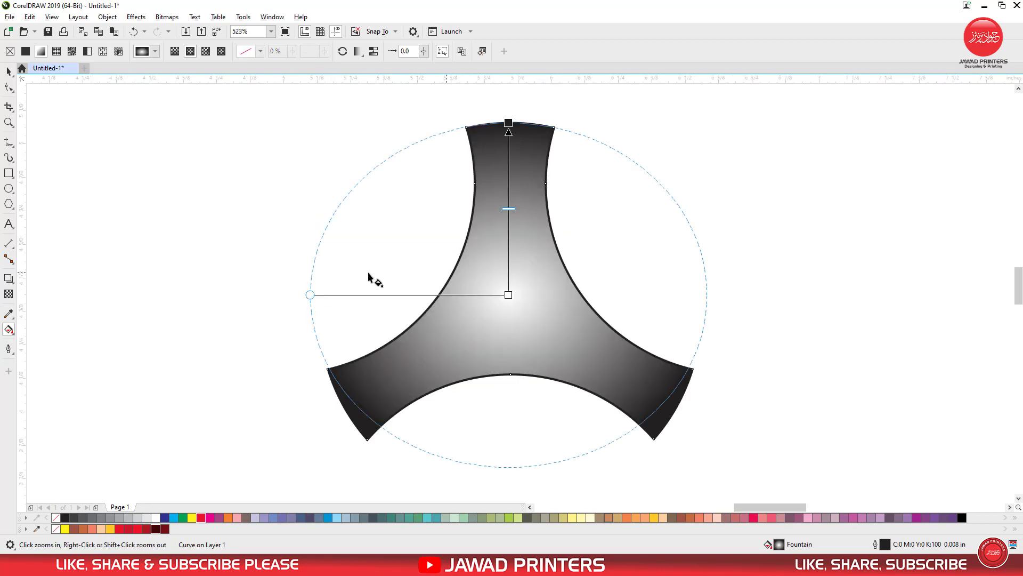
# Step: Add three gradient nodes coloured lavender, periwinkle and purple, with purple at the outer ends
pyautogui.doubleClick(509, 166)
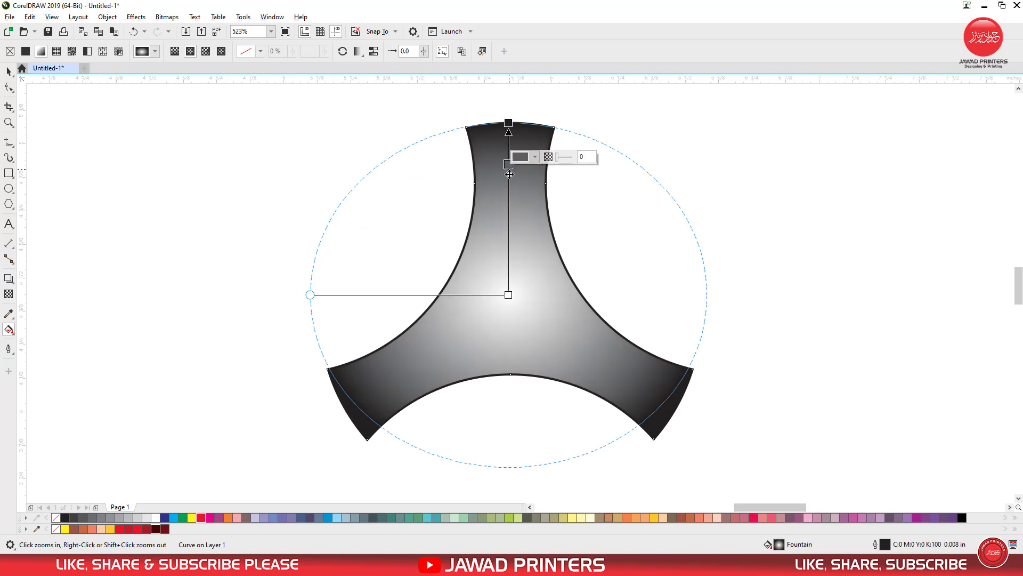
pyautogui.doubleClick(509, 202)
pyautogui.doubleClick(507, 250)
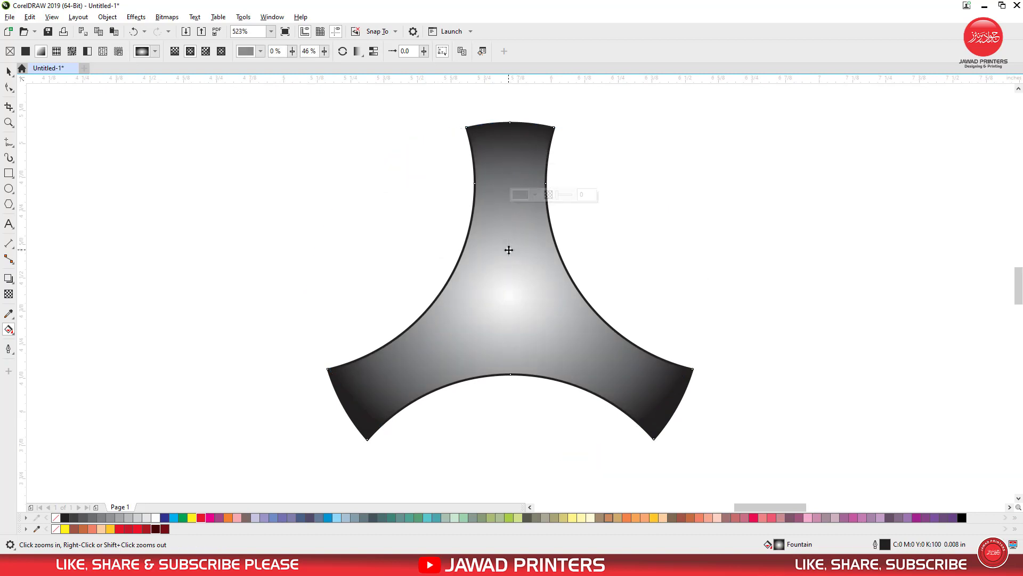
pyautogui.moveTo(509, 202); pyautogui.dragTo(509, 206)
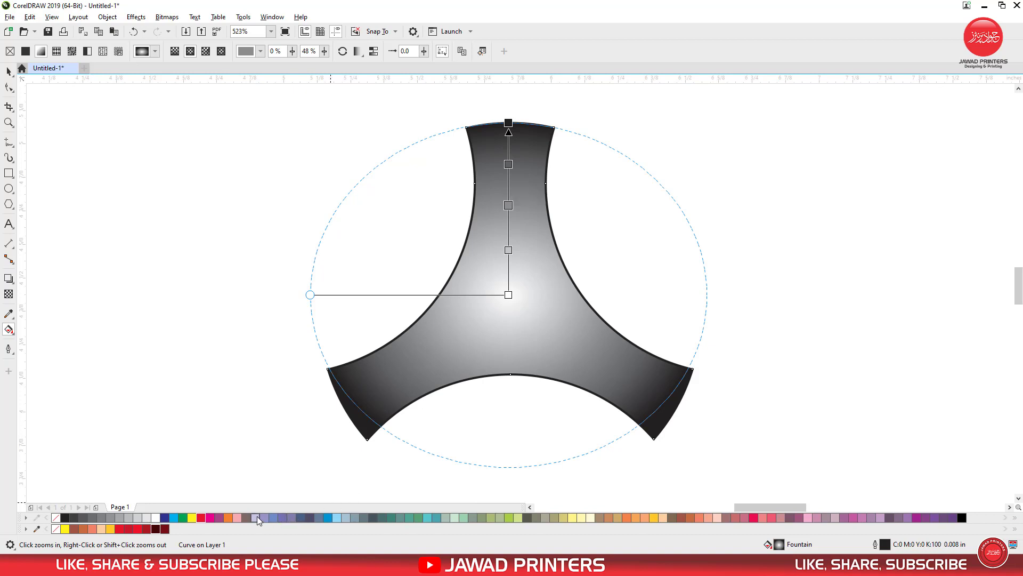
pyautogui.moveTo(512, 301); pyautogui.dragTo(513, 301)
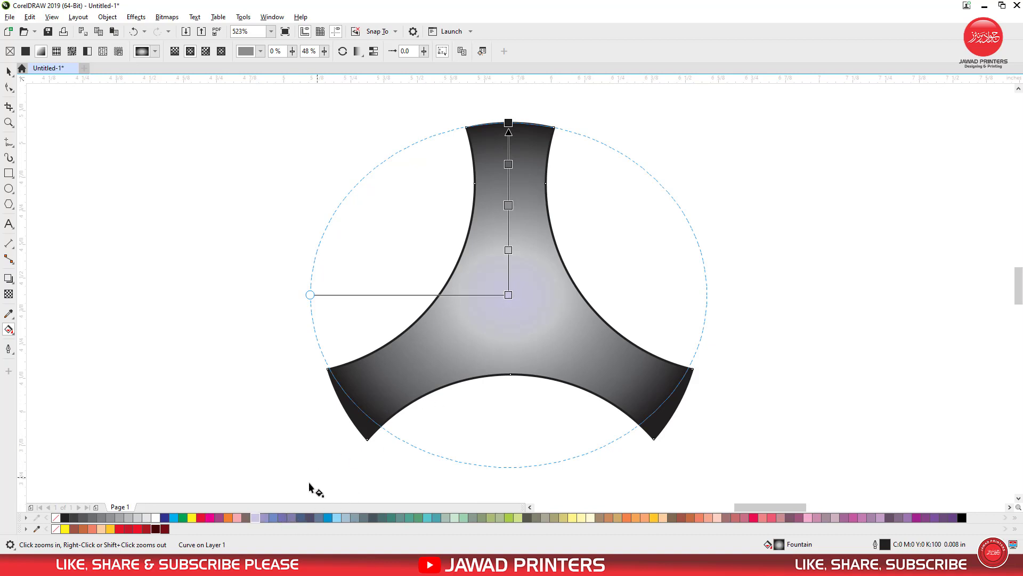
pyautogui.moveTo(263, 518); pyautogui.dragTo(510, 211)
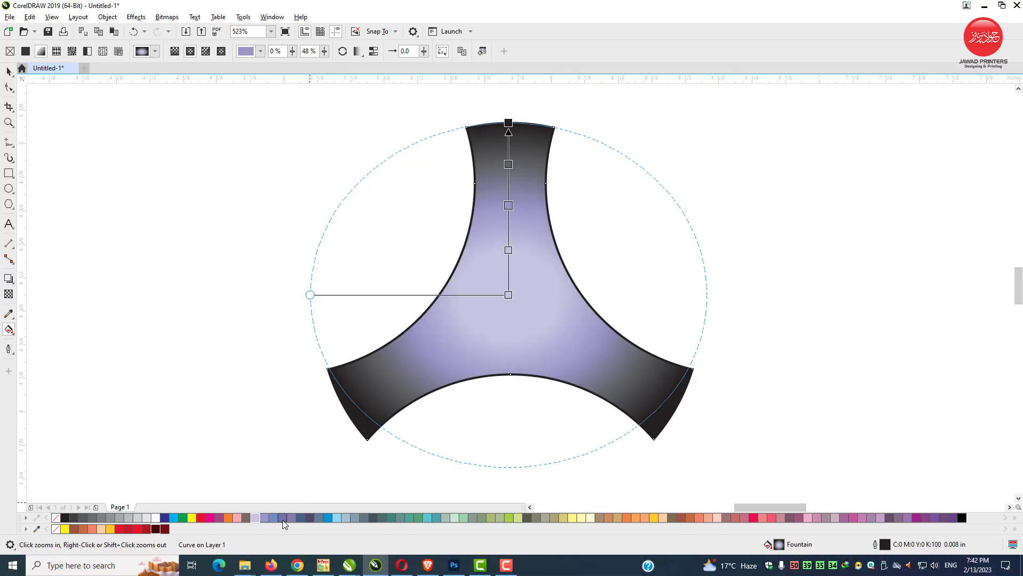
pyautogui.moveTo(510, 166); pyautogui.dragTo(510, 165)
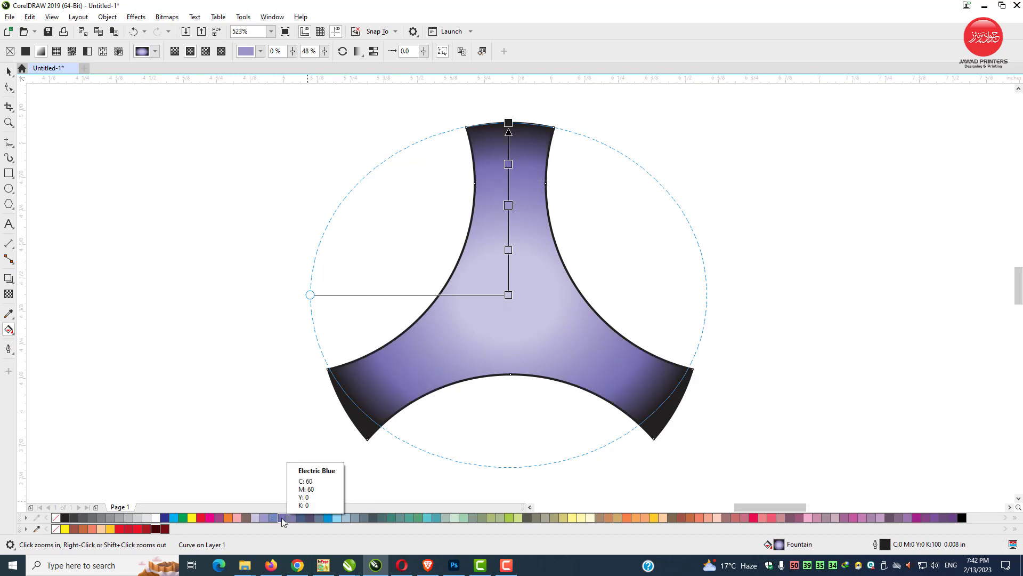
pyautogui.moveTo(281, 517)
pyautogui.mouseDown()
pyautogui.moveTo(293, 521)
pyautogui.moveTo(506, 152)
pyautogui.moveTo(509, 124)
pyautogui.mouseUp()
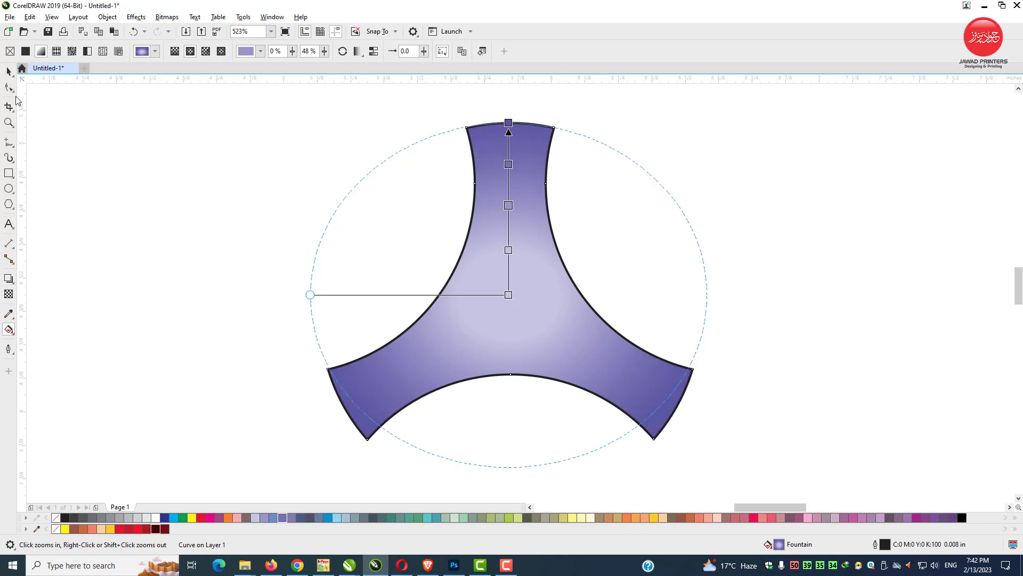
pyautogui.click(9, 72)
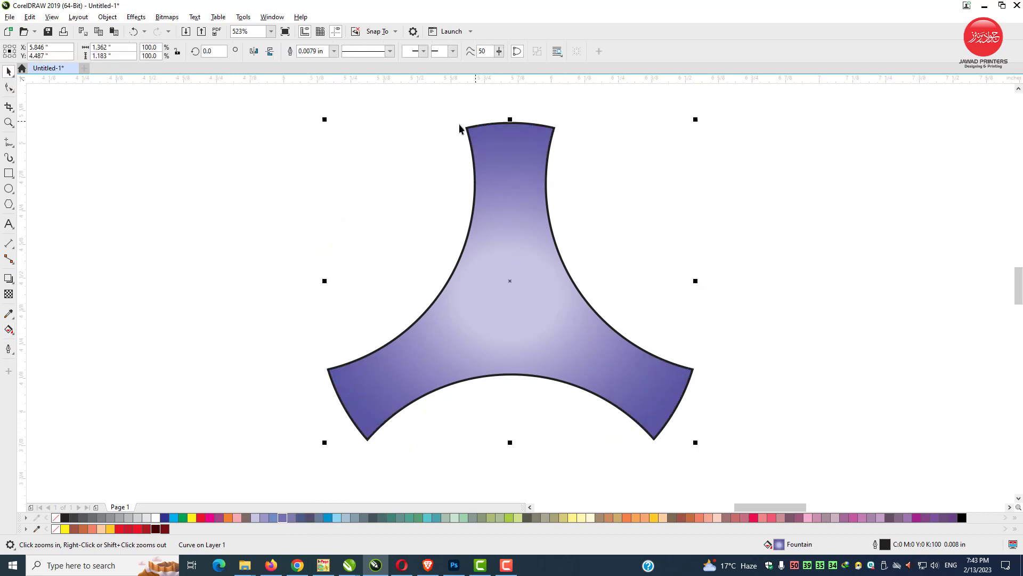
# Step: Remove the shape's outline and shift the gradient's centre and top nodes slightly lower
pyautogui.rightClick(55, 518)
pyautogui.scroll(-2, 501, 315)
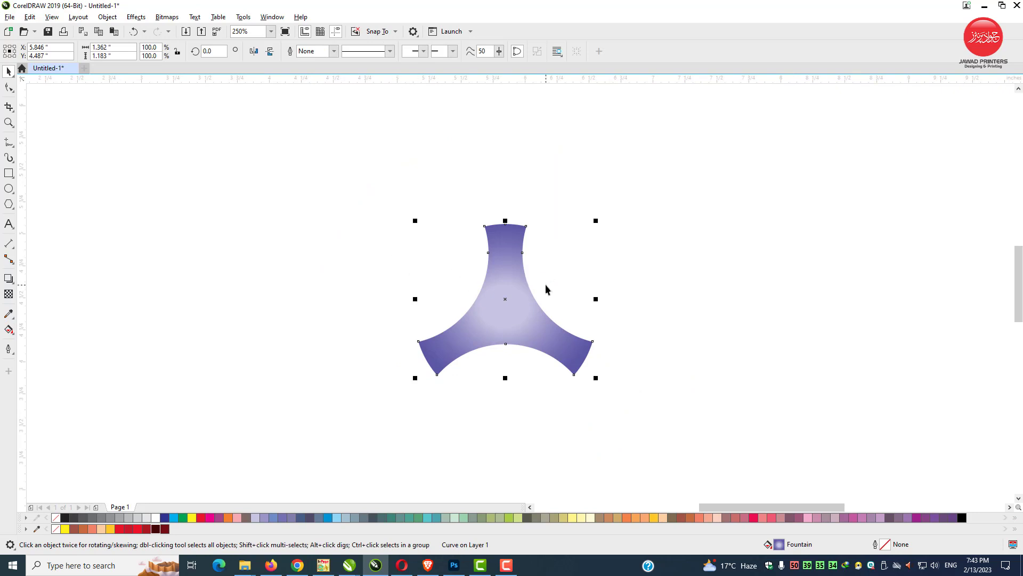
pyautogui.scroll(2, 545, 289)
pyautogui.click(8, 330)
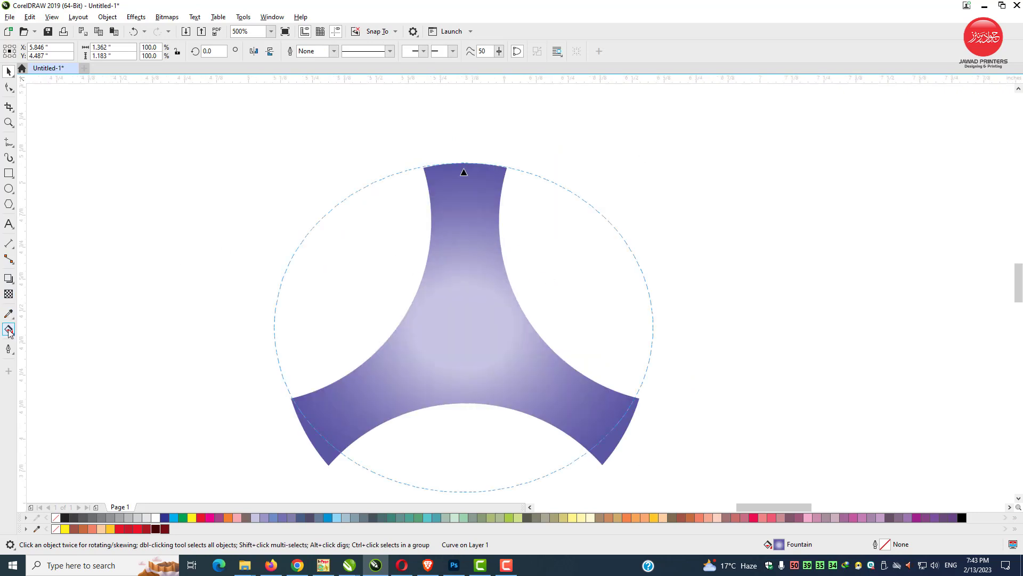
pyautogui.click(464, 326)
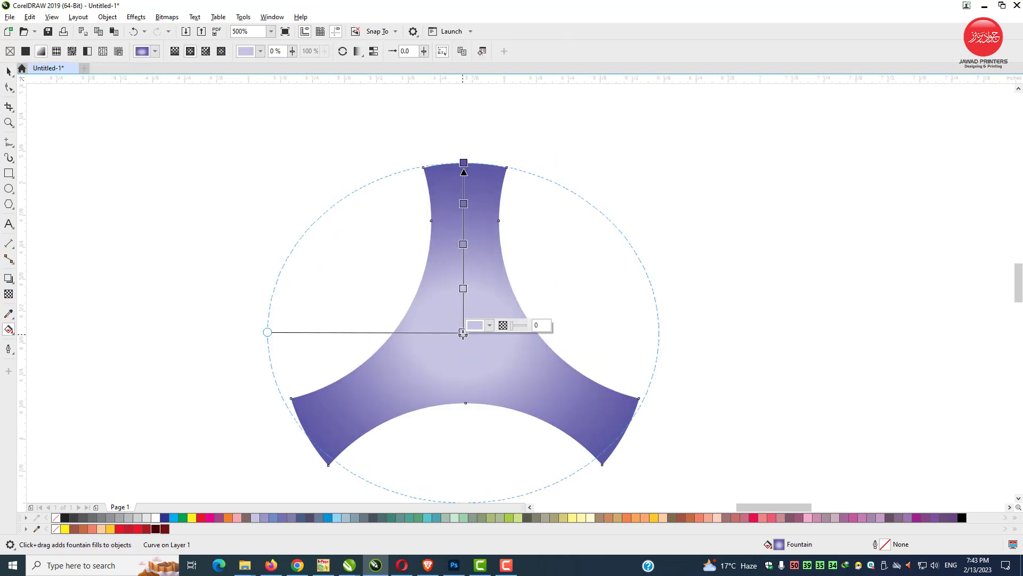
pyautogui.moveTo(464, 326); pyautogui.dragTo(462, 337)
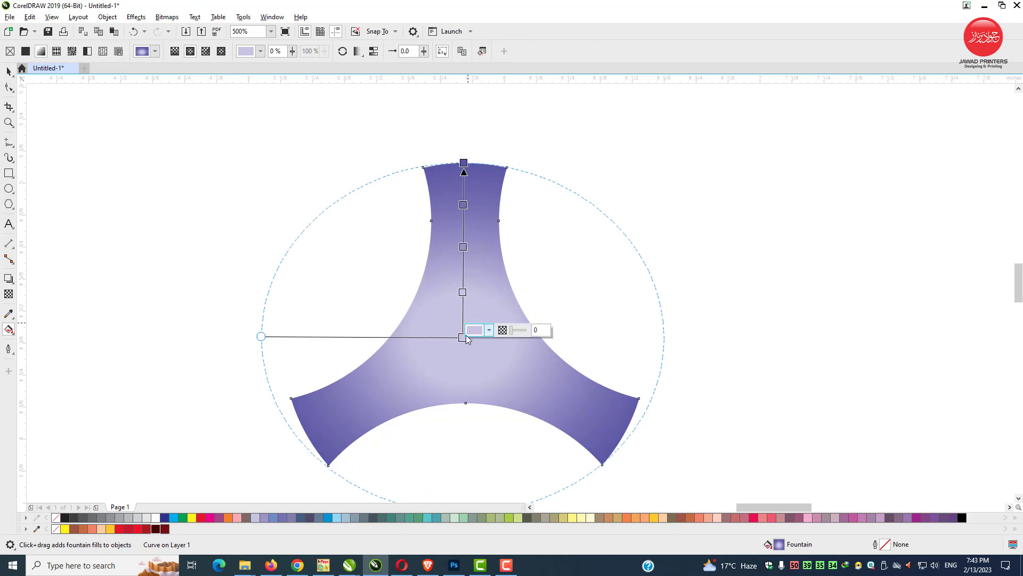
pyautogui.click(473, 325)
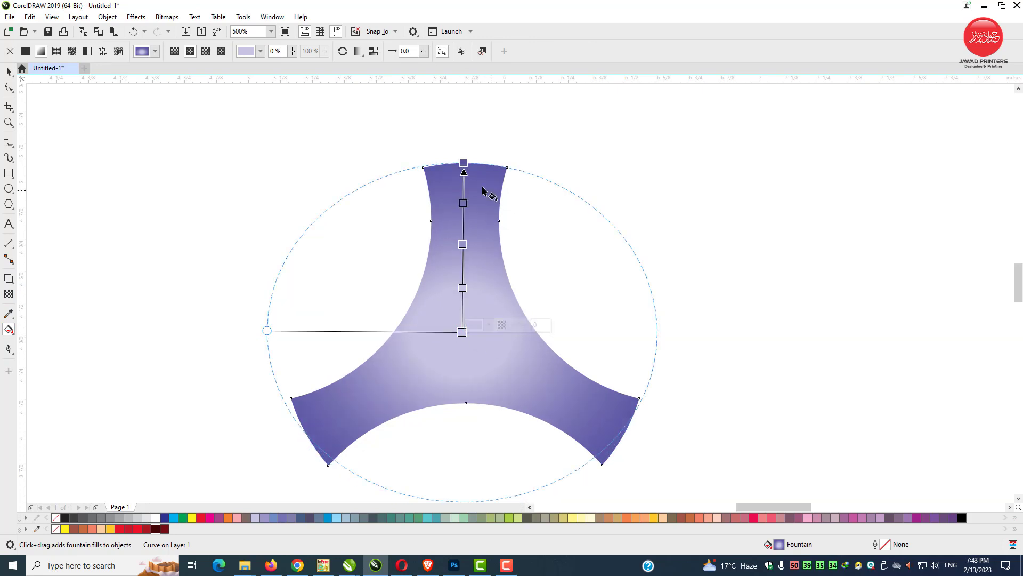
pyautogui.moveTo(464, 164); pyautogui.dragTo(464, 169)
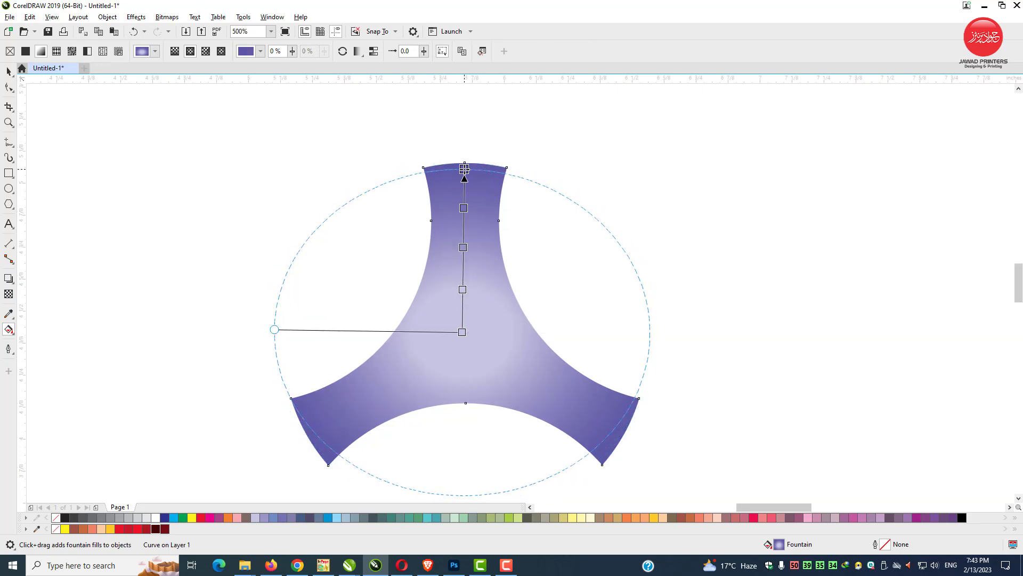
# Step: Set the centre gradient node to a lavender of C30 M30
pyautogui.click(463, 331)
pyautogui.moveTo(464, 249); pyautogui.dragTo(463, 248)
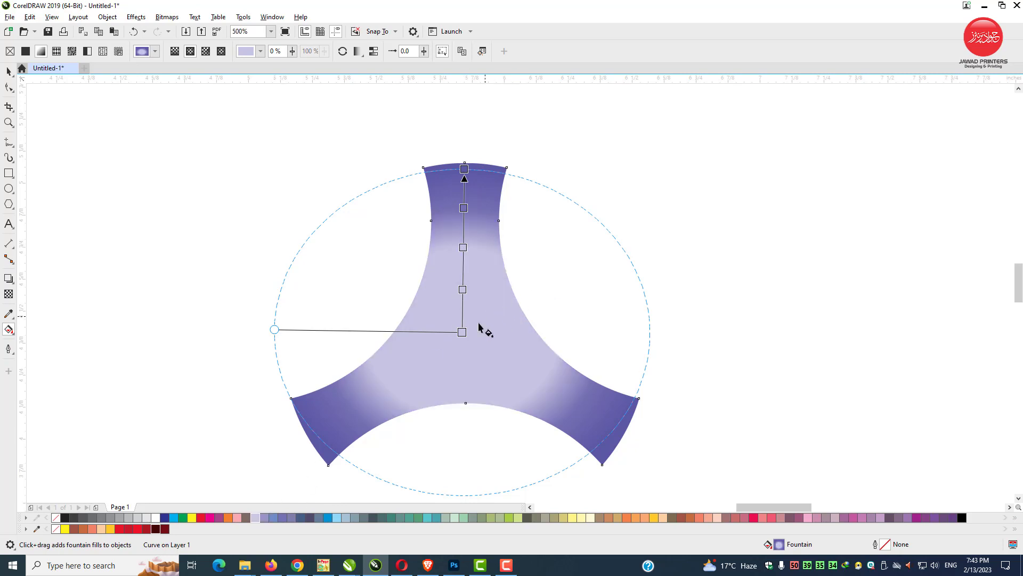
pyautogui.hotkey('ctrl', 'z')
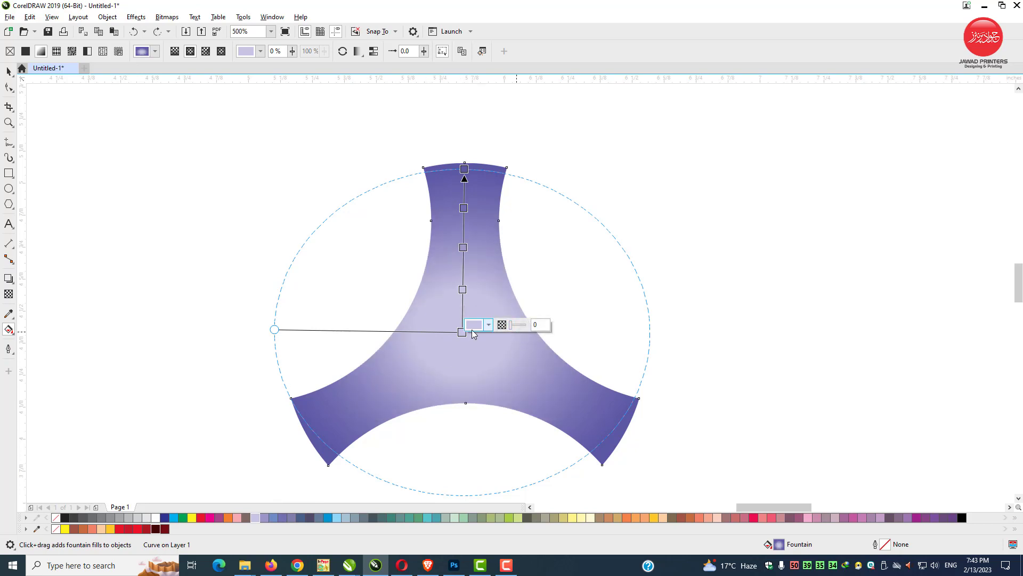
pyautogui.click(487, 325)
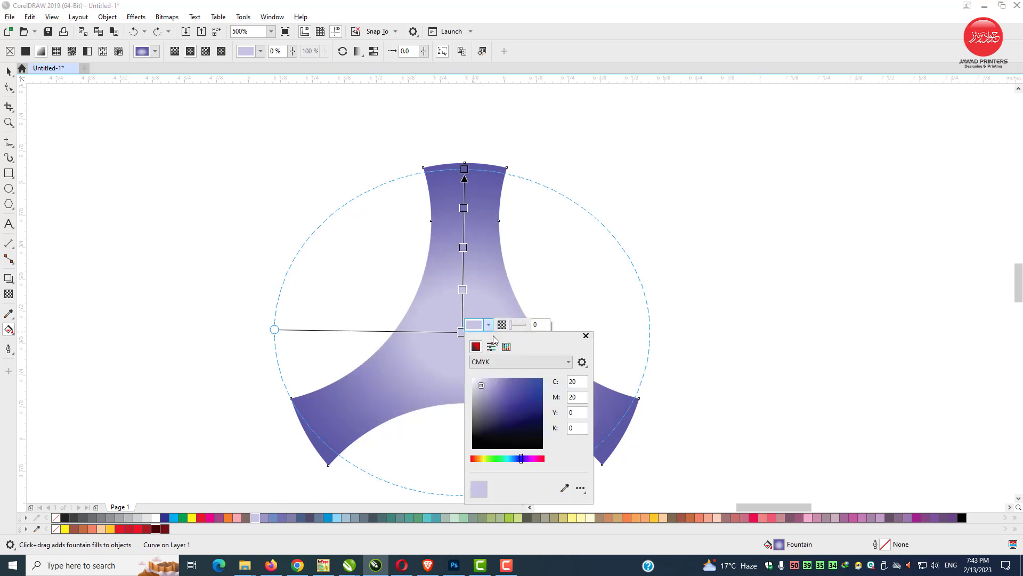
pyautogui.click(484, 388)
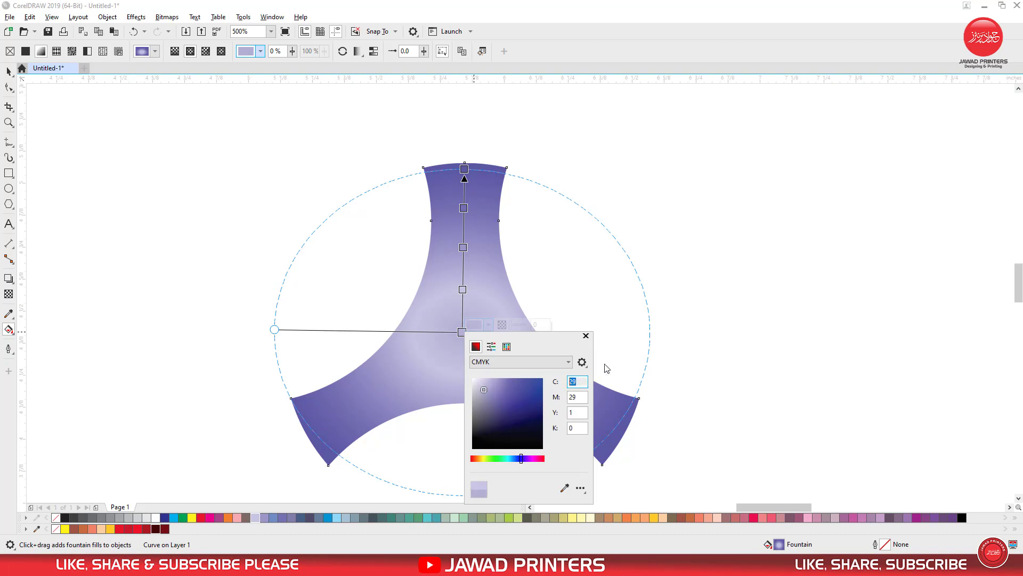
pyautogui.press('Tab')
pyautogui.write('30')
pyautogui.press('Tab')
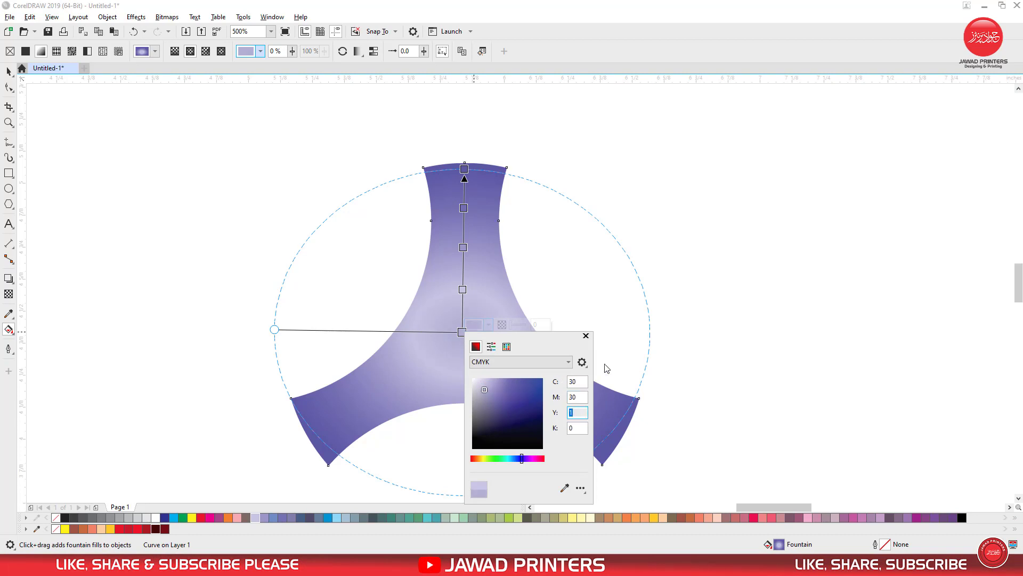
# Step: Set another gradient node to C35 M35 Y0 K0 lilac
pyautogui.click(463, 289)
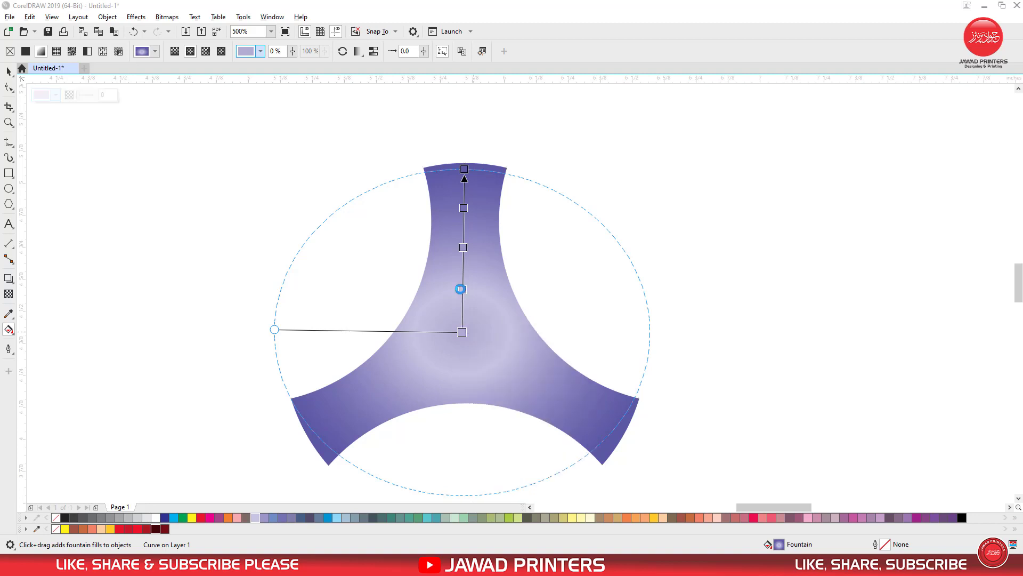
pyautogui.click(493, 283)
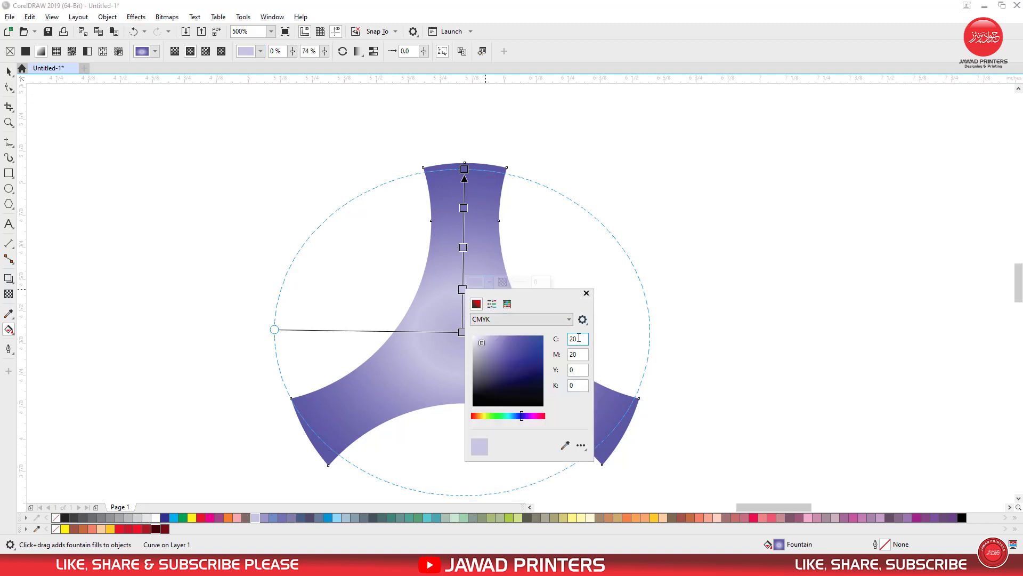
pyautogui.write('35')
pyautogui.press('Tab')
pyautogui.write('35')
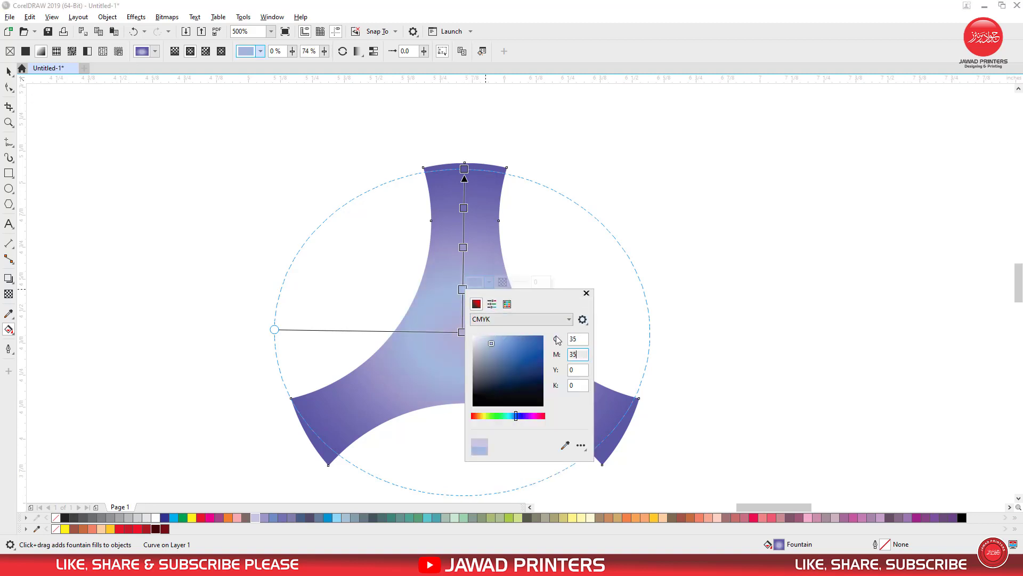
pyautogui.press('Tab')
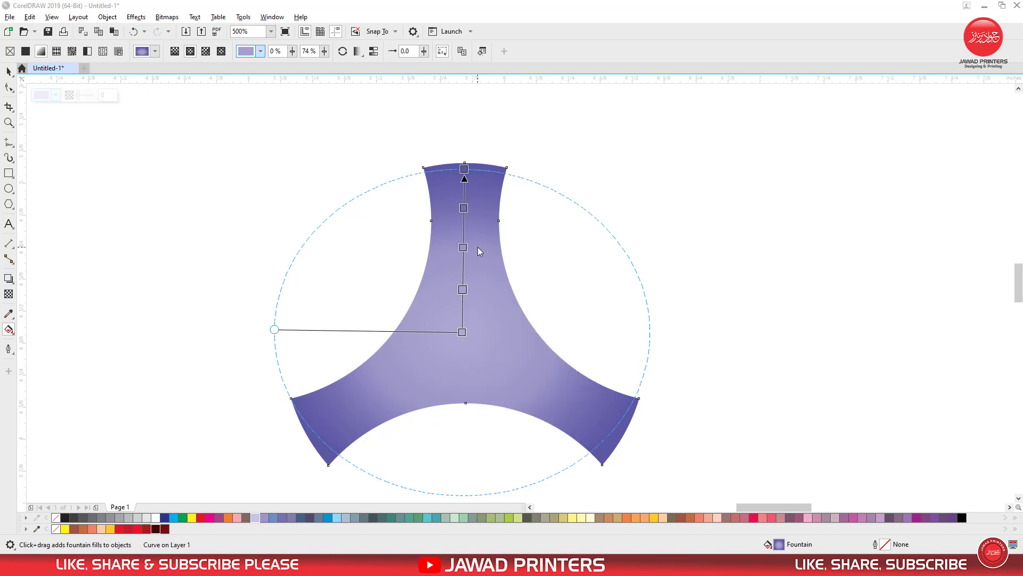
pyautogui.click(8, 72)
# Step: Copy the three-pointed shape and paste the copy below the original
pyautogui.scroll(-2, 593, 267)
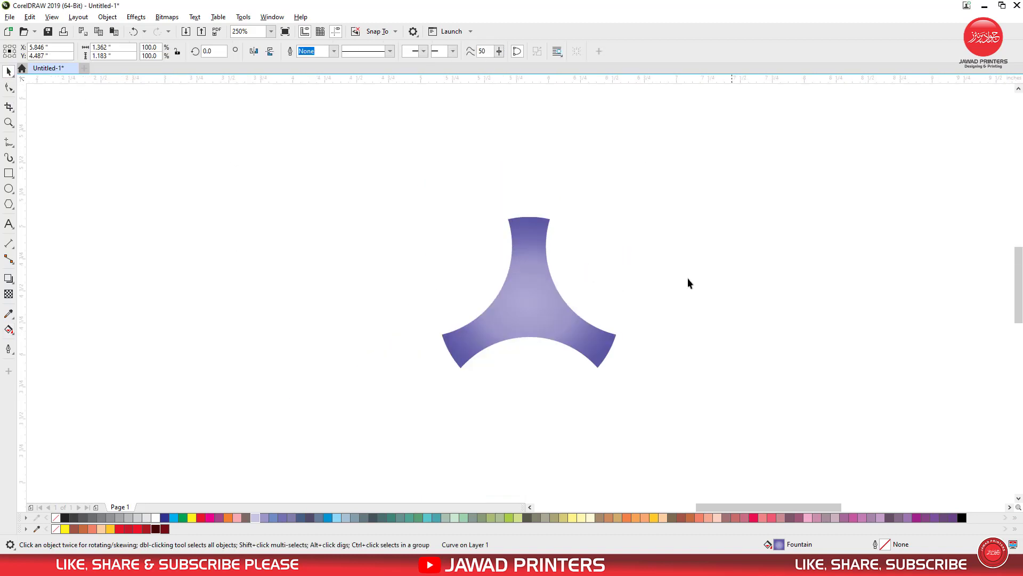
pyautogui.click(544, 310)
pyautogui.rightClick(543, 311)
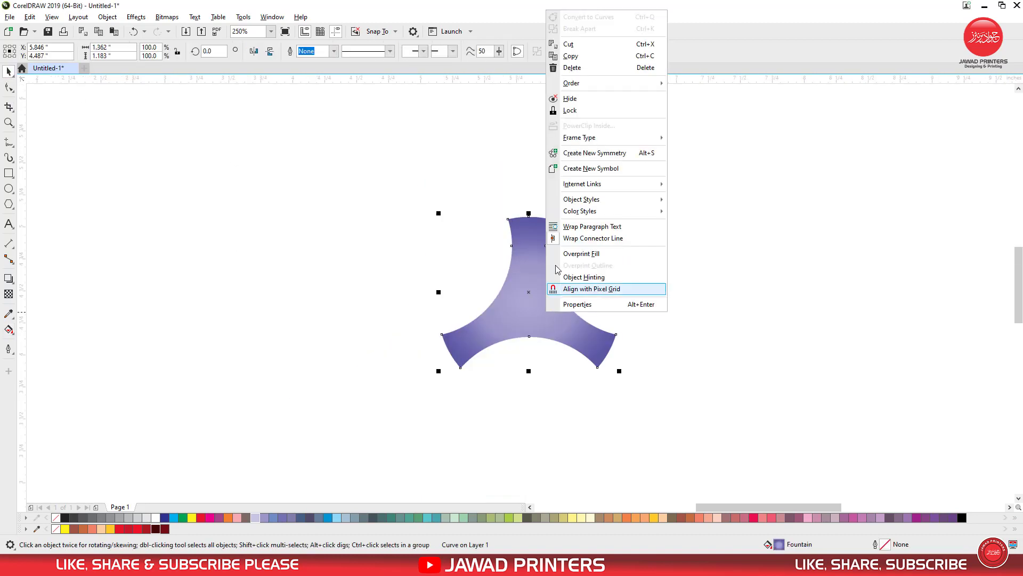
pyautogui.click(585, 56)
pyautogui.rightClick(645, 149)
pyautogui.click(688, 213)
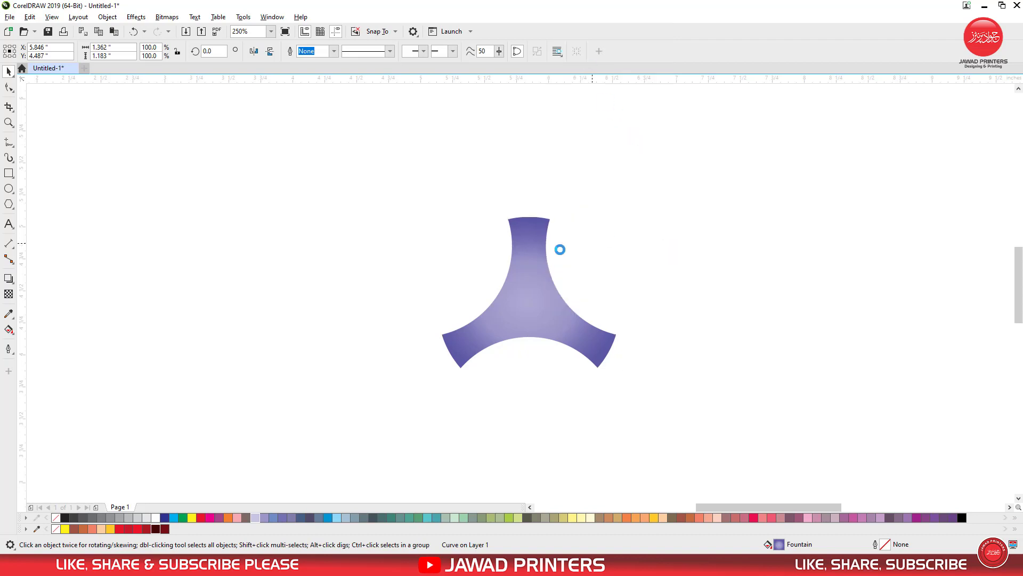
pyautogui.moveTo(535, 231); pyautogui.dragTo(536, 351)
# Step: Fit the copy's top into the upper shape's arc and group the two shapes
pyautogui.scroll(5, 546, 347)
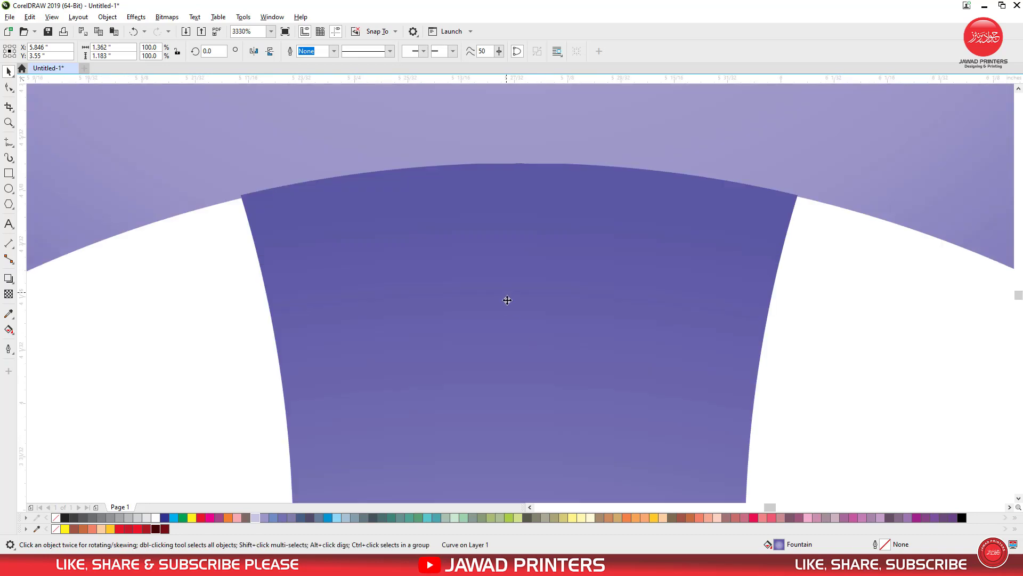
pyautogui.moveTo(569, 289); pyautogui.dragTo(569, 279)
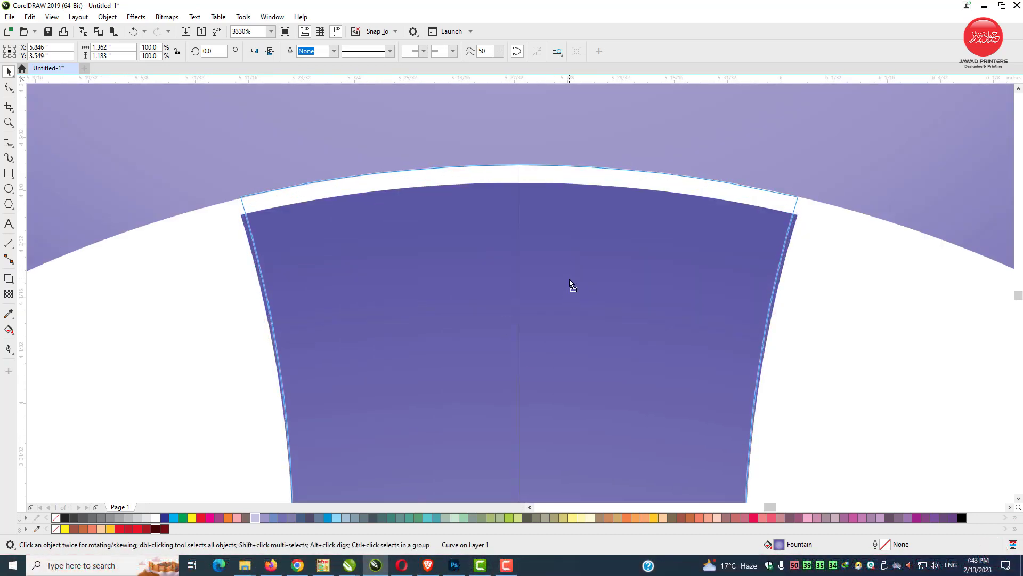
pyautogui.scroll(-3, 569, 279)
pyautogui.scroll(-2, 569, 279)
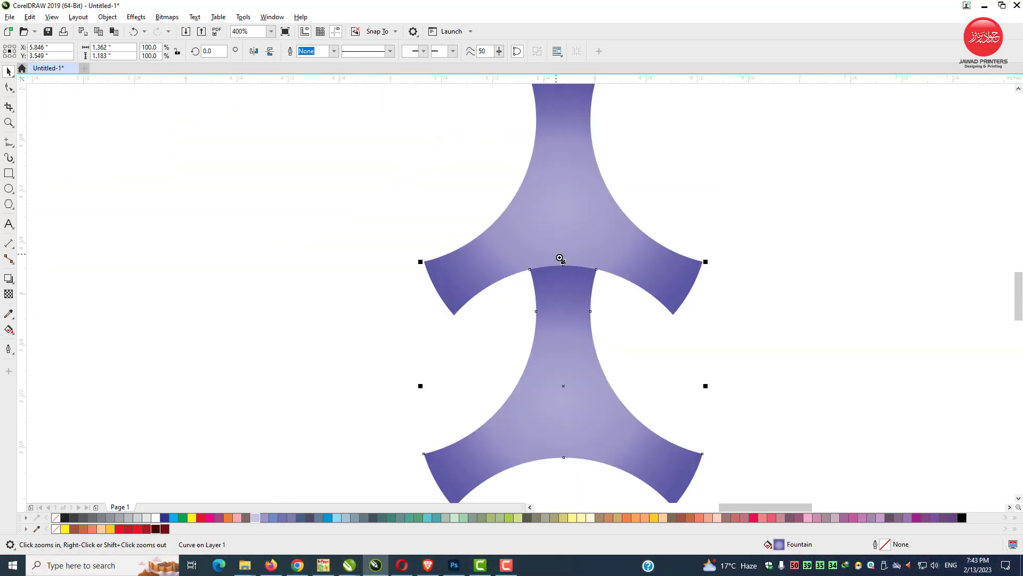
pyautogui.scroll(8, 544, 281)
pyautogui.scroll(-2, 543, 274)
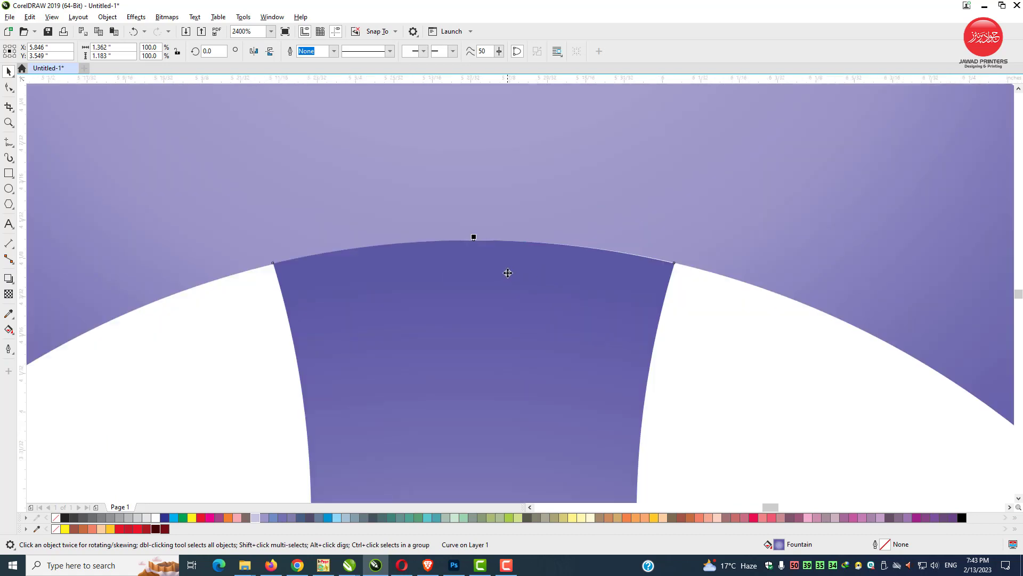
pyautogui.scroll(-3, 496, 265)
pyautogui.keyDown('shift'); pyautogui.click(520, 200); pyautogui.keyUp('shift')
pyautogui.hotkey('ctrl', 'g')
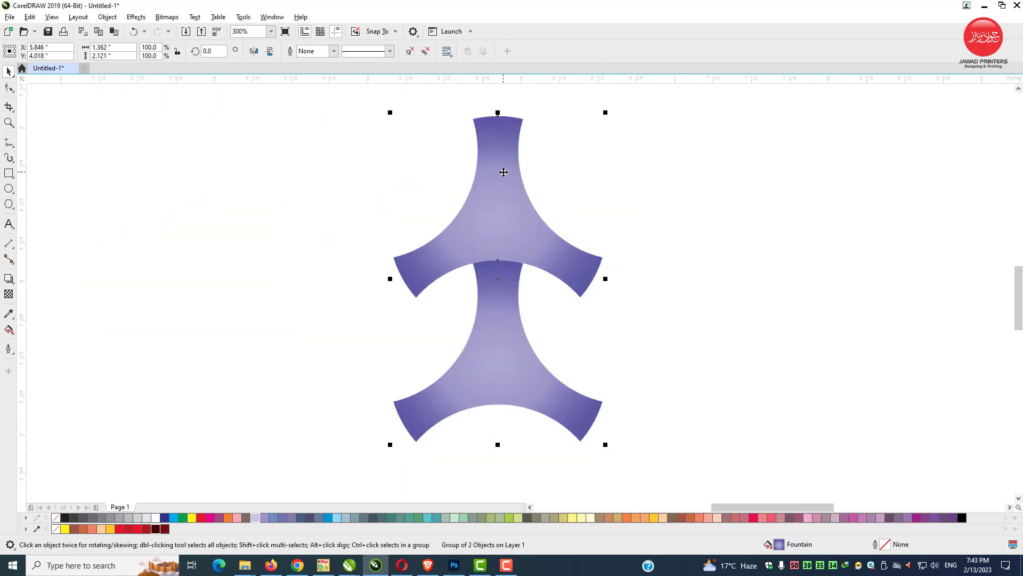
# Step: Duplicate the grouped pair below it to make a column of four, then ungroup
pyautogui.rightClick(503, 171)
pyautogui.click(528, 167)
pyautogui.rightClick(671, 183)
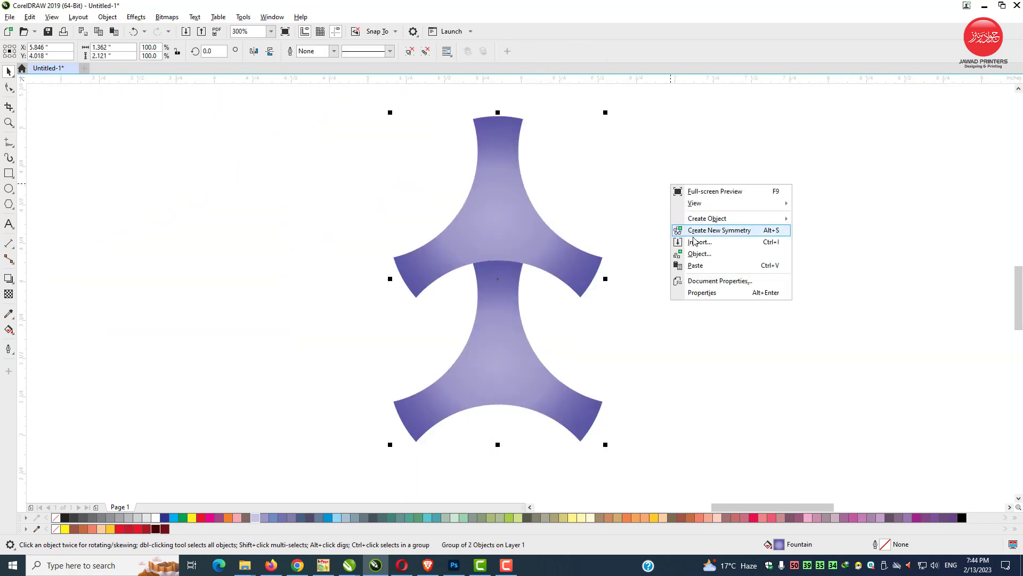
pyautogui.click(693, 265)
pyautogui.moveTo(522, 144); pyautogui.dragTo(522, 419)
pyautogui.scroll(5, 490, 393)
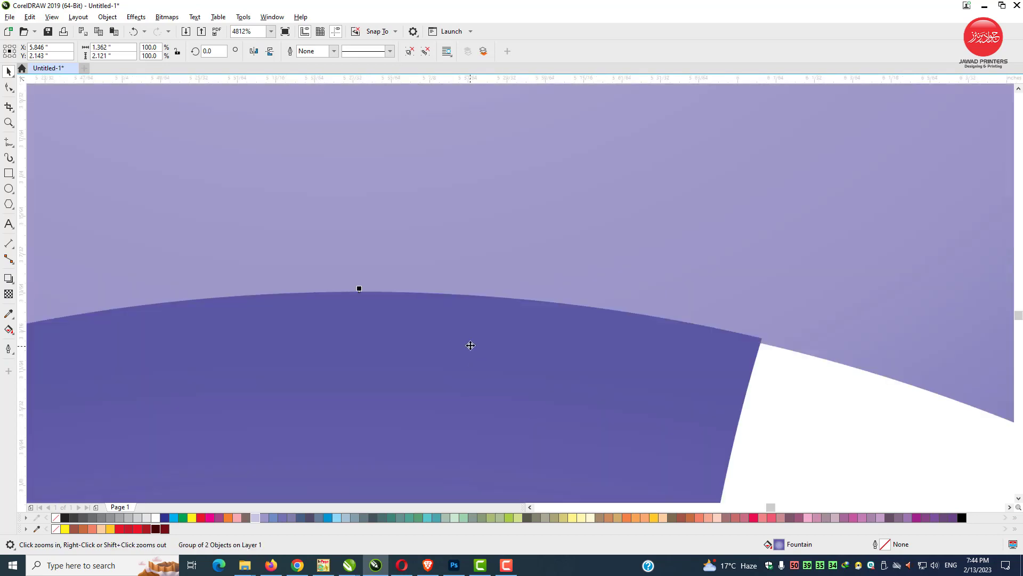
pyautogui.click(408, 265)
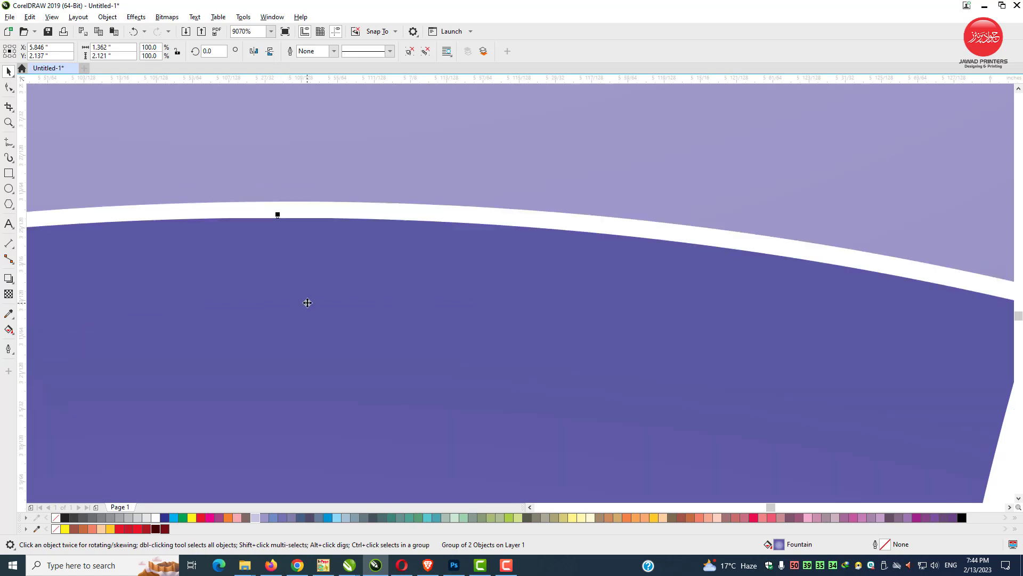
pyautogui.scroll(-3, 305, 286)
pyautogui.scroll(-3, 304, 222)
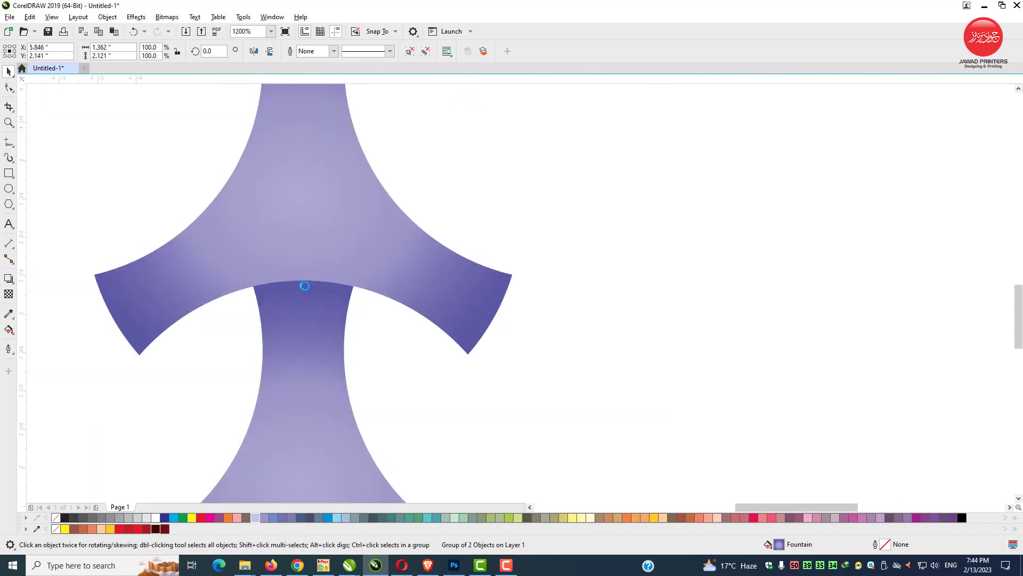
pyautogui.scroll(-3, 308, 219)
pyautogui.hotkey('ctrl', 'u')
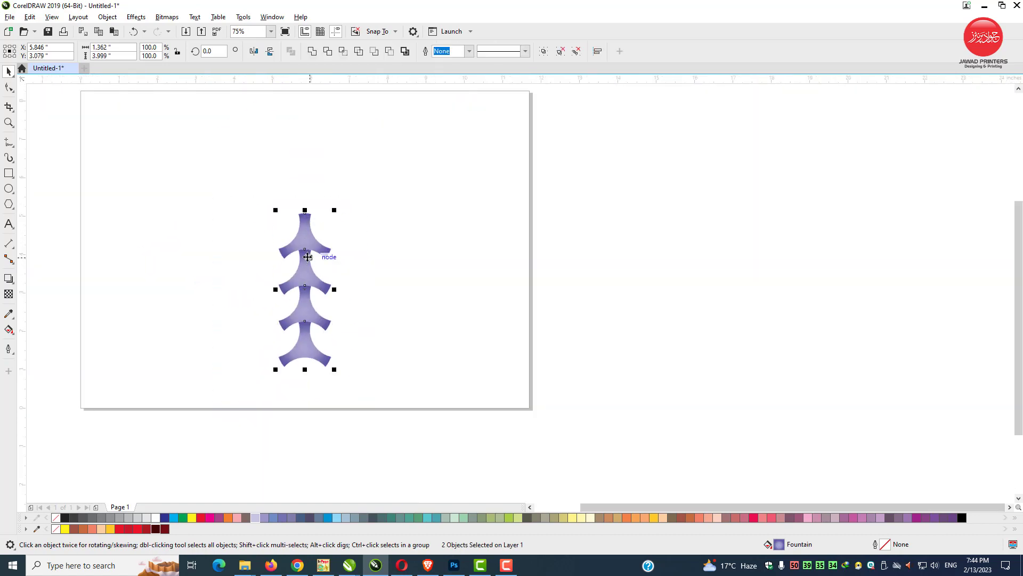
# Step: Copy the four-shape column and fit the copy's stems below it, making eight shapes
pyautogui.moveTo(308, 257); pyautogui.dragTo(308, 181)
pyautogui.rightClick(307, 151)
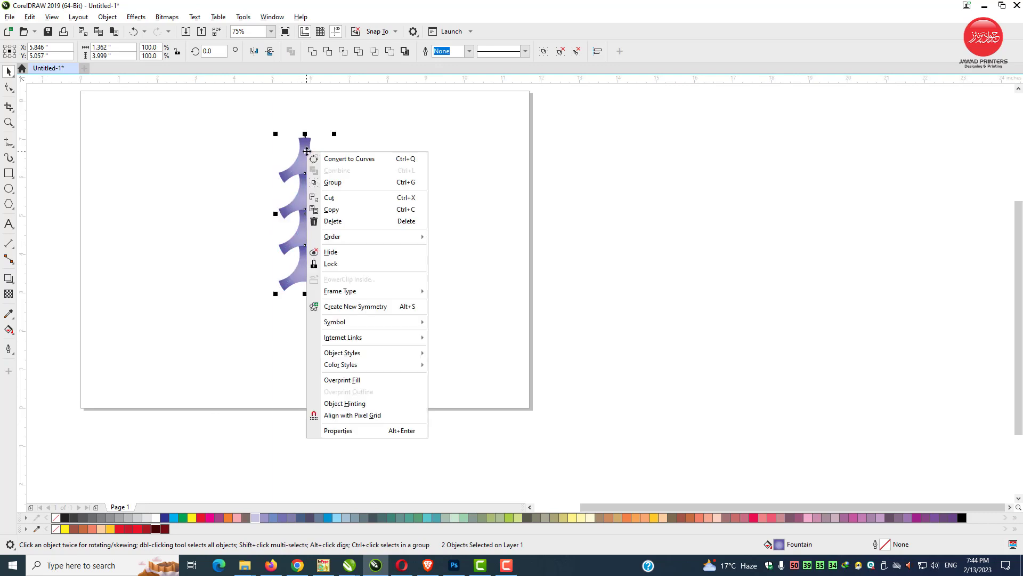
pyautogui.click(362, 209)
pyautogui.click(327, 176)
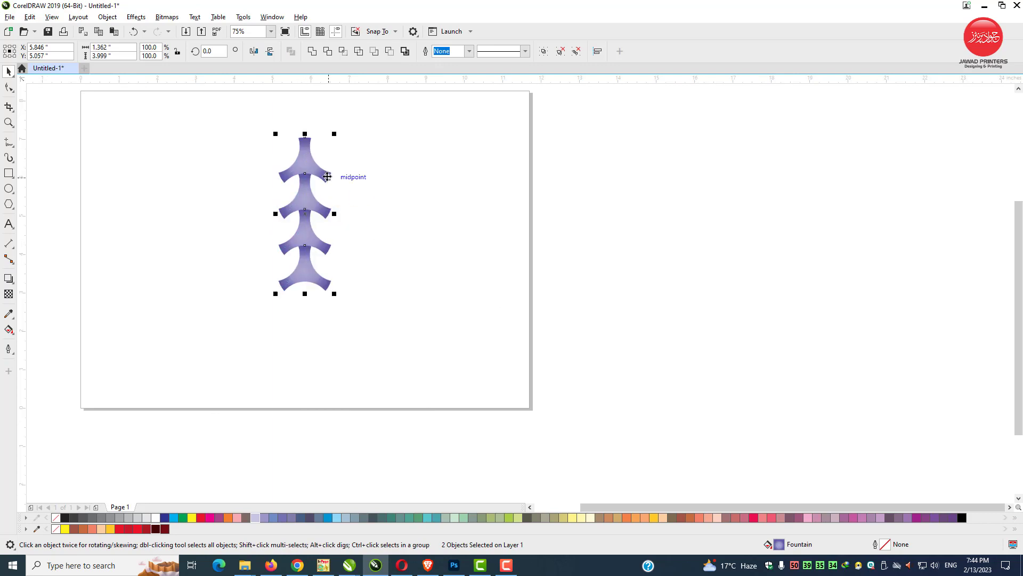
pyautogui.moveTo(309, 288); pyautogui.dragTo(309, 288)
pyautogui.press('z')
pyautogui.click(324, 295)
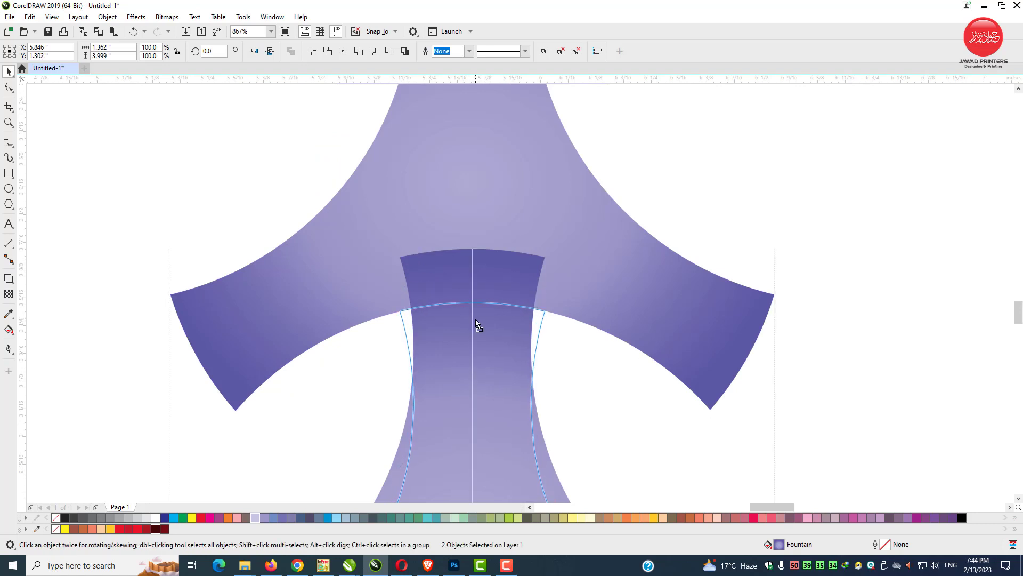
pyautogui.moveTo(476, 325); pyautogui.dragTo(476, 318)
pyautogui.scroll(-3, 549, 316)
pyautogui.scroll(-8, 547, 318)
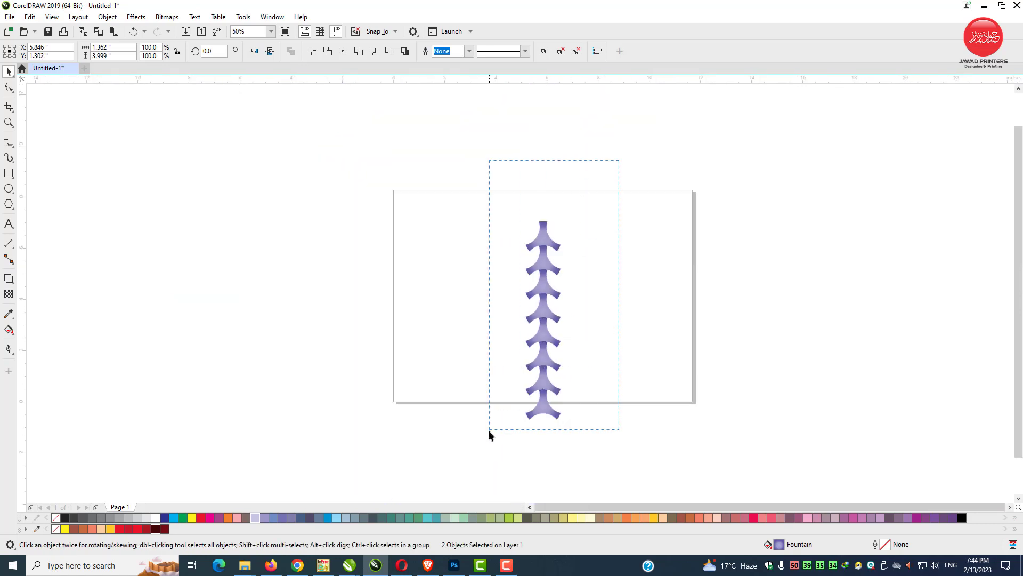
# Step: Move the eight-shape column to the page's right edge and group it
pyautogui.moveTo(639, 283); pyautogui.dragTo(641, 249)
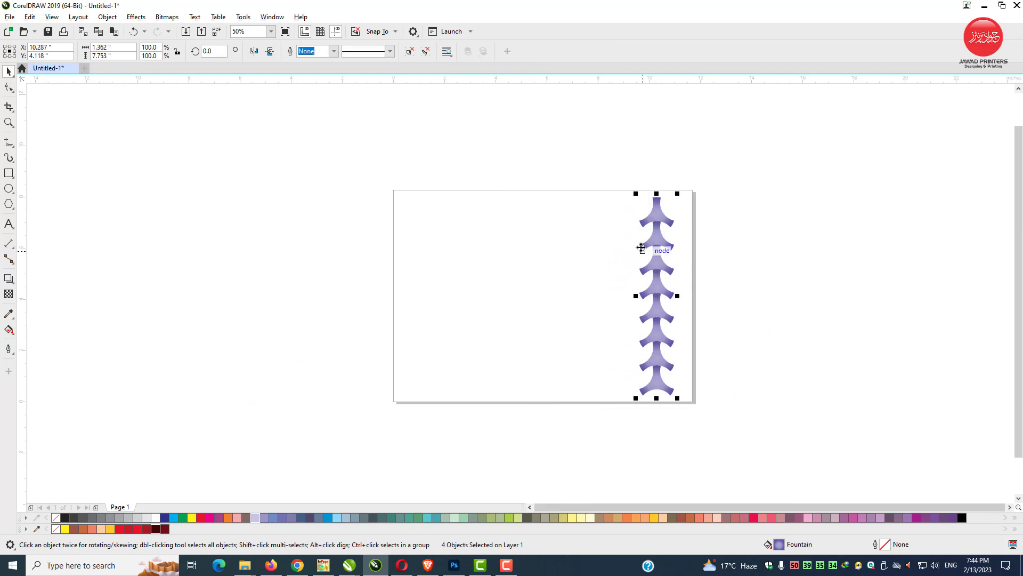
pyautogui.moveTo(704, 306); pyautogui.dragTo(600, 182)
pyautogui.rightClick(512, 146)
pyautogui.press('Escape')
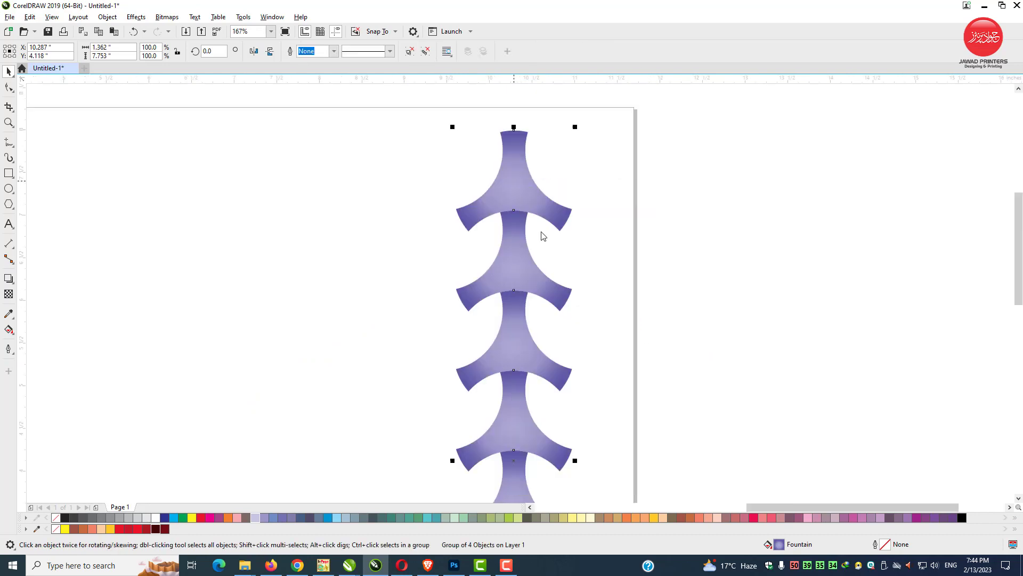
# Step: Paste a copy of the column and offset it left so the arms interlock
pyautogui.rightClick(585, 176)
pyautogui.click(609, 256)
pyautogui.moveTo(557, 235)
pyautogui.mouseDown()
pyautogui.moveTo(500, 235)
pyautogui.moveTo(580, 368)
pyautogui.moveTo(566, 389)
pyautogui.moveTo(570, 421)
pyautogui.mouseUp()
pyautogui.scroll(5, 513, 263)
pyautogui.scroll(5, 586, 388)
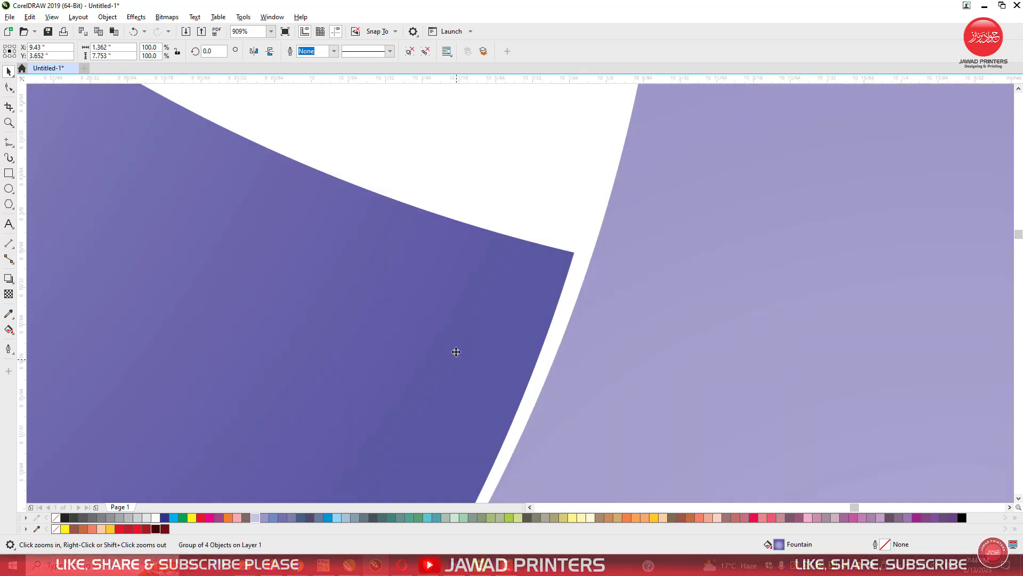
# Step: Move the interlocking pair of columns right to the page edge
pyautogui.scroll(-4, 438, 304)
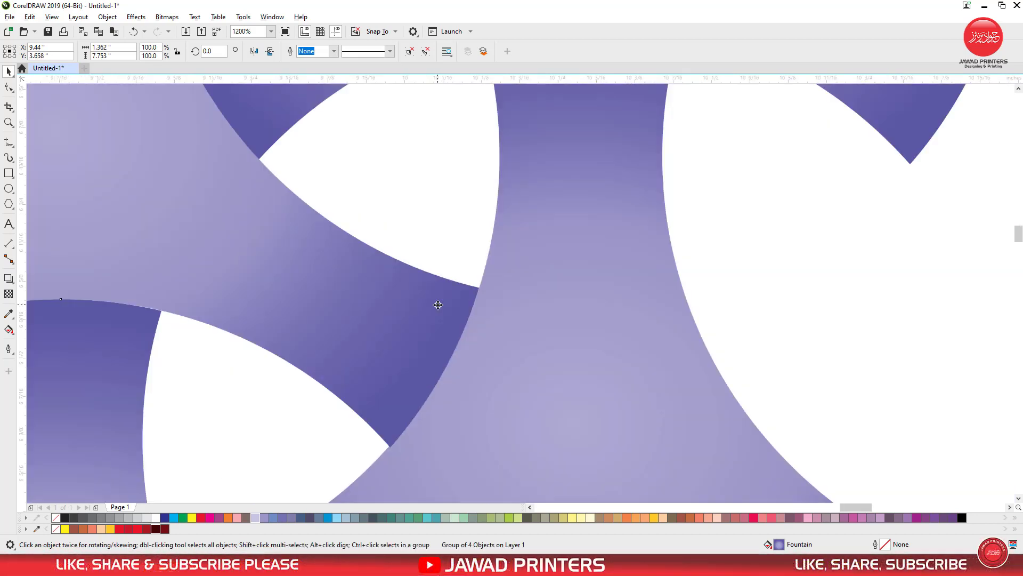
pyautogui.scroll(-2, 384, 265)
pyautogui.scroll(-2, 384, 265)
pyautogui.scroll(-2, 384, 265)
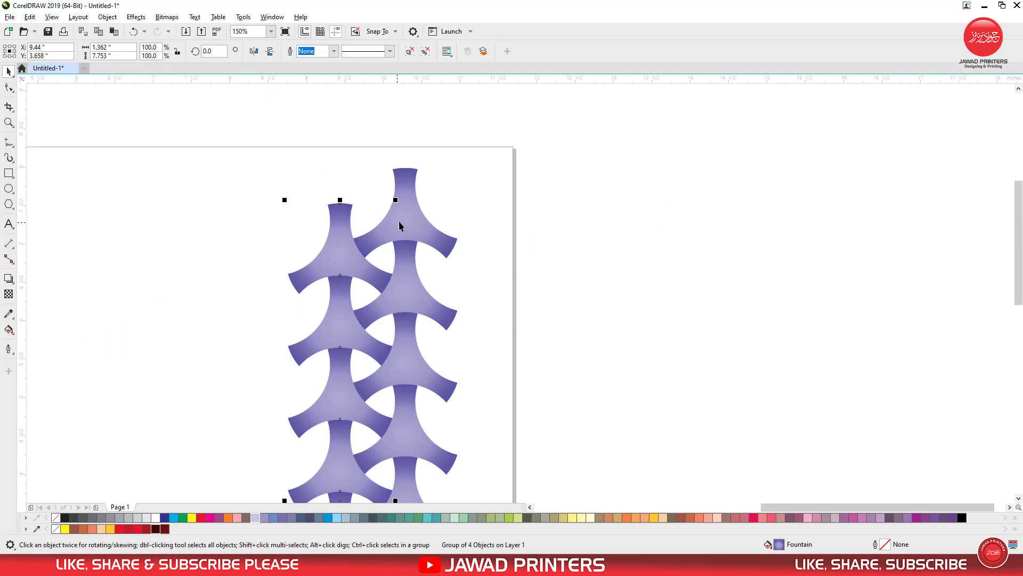
pyautogui.scroll(-2, 403, 221)
pyautogui.scroll(1, 500, 262)
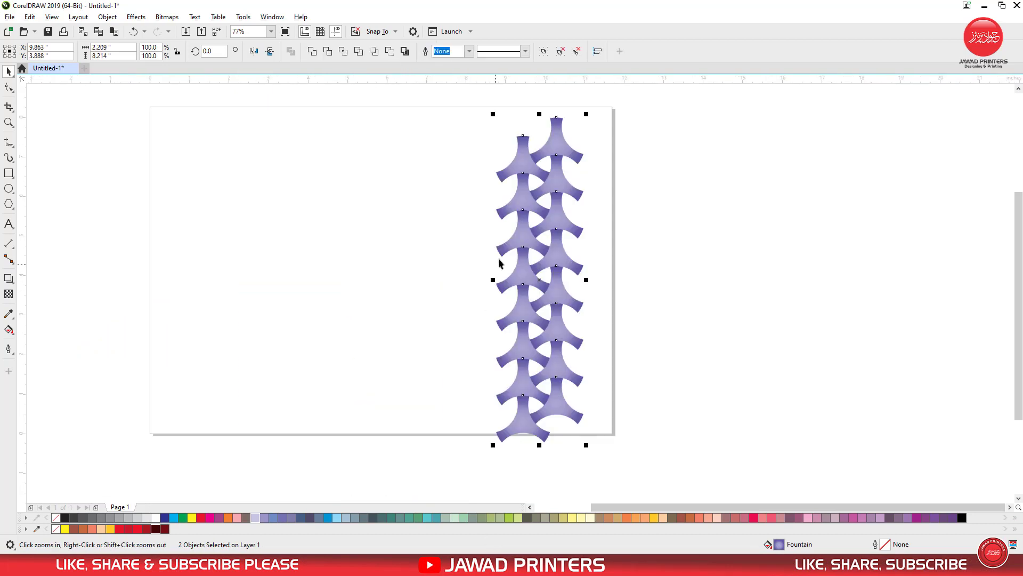
pyautogui.moveTo(564, 219); pyautogui.dragTo(598, 213)
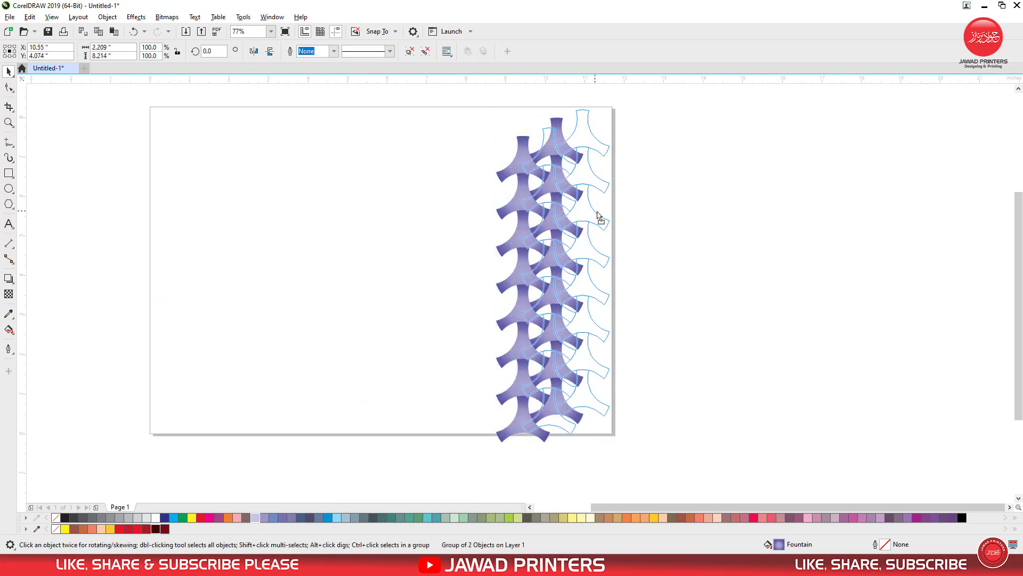
# Step: Copy the column pair and paste the duplicate to its left
pyautogui.rightClick(598, 213)
pyautogui.click(660, 212)
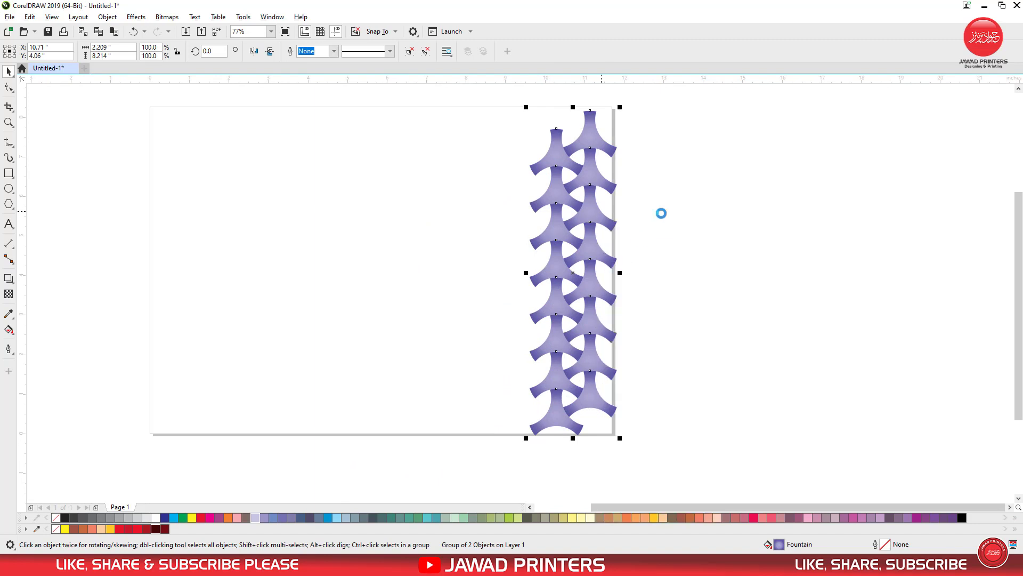
pyautogui.rightClick(673, 197)
pyautogui.click(698, 279)
pyautogui.moveTo(602, 202)
pyautogui.mouseDown()
pyautogui.moveTo(532, 202)
pyautogui.moveTo(562, 271)
pyautogui.mouseUp()
# Step: Zoom in and shift the duplicate pair until it interlocks snugly, forming four columns
pyautogui.click(9, 122)
pyautogui.press('space')
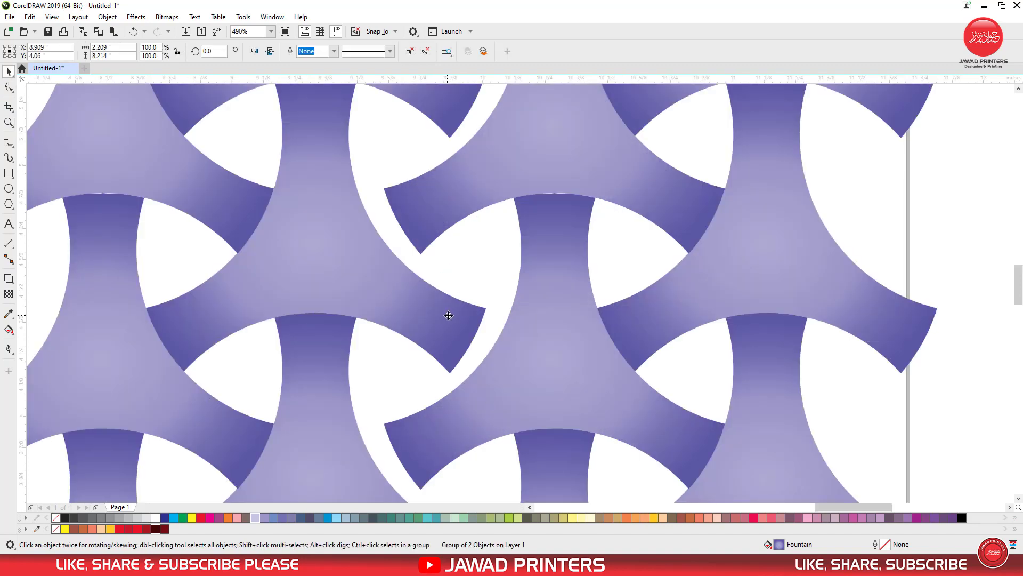
pyautogui.moveTo(447, 320); pyautogui.dragTo(471, 315)
pyautogui.press('space')
pyautogui.click(516, 405)
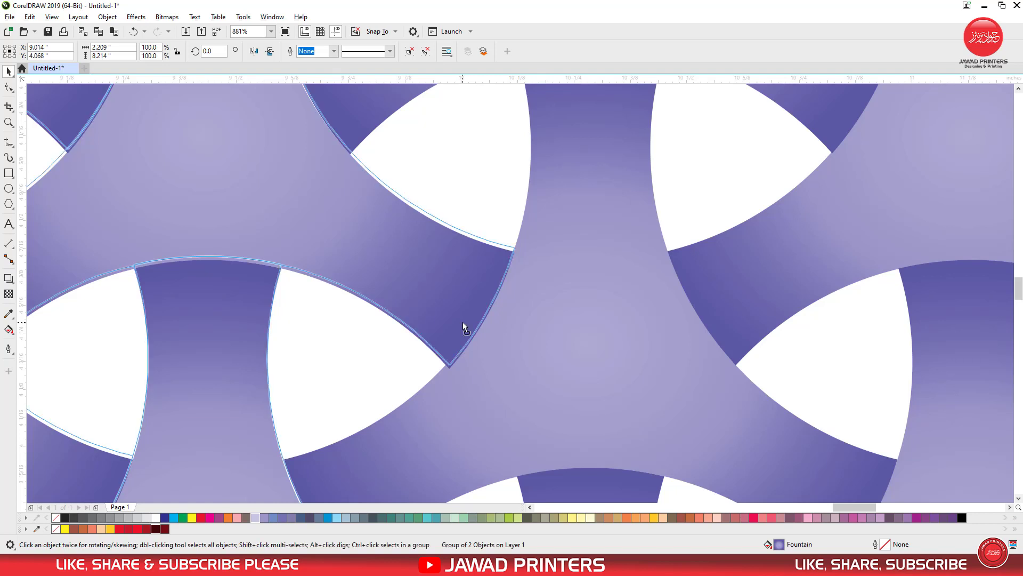
pyautogui.scroll(3, 463, 321)
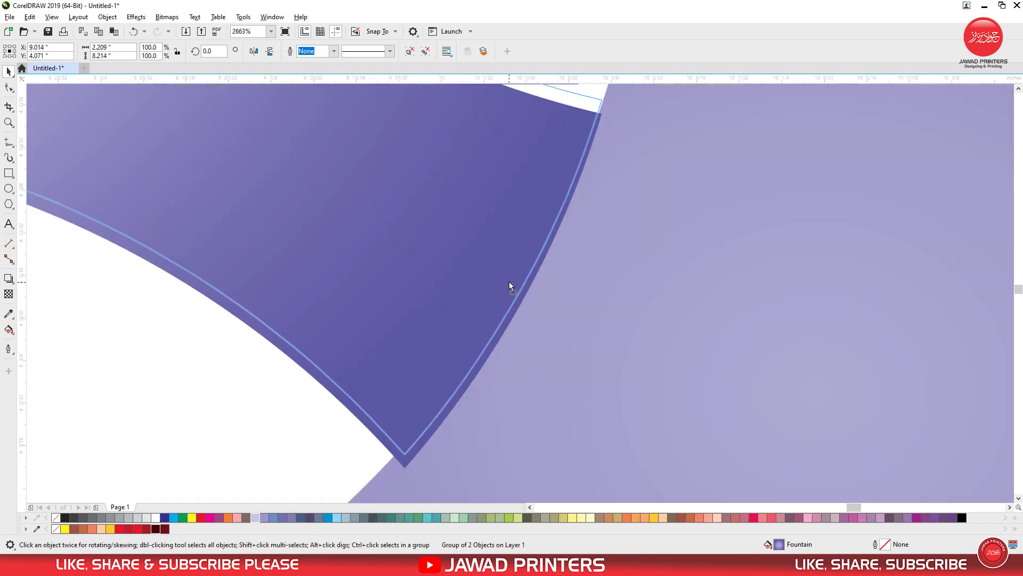
pyautogui.moveTo(510, 285)
pyautogui.mouseDown()
pyautogui.moveTo(475, 284)
pyautogui.moveTo(494, 295)
pyautogui.mouseUp()
pyautogui.scroll(-3, 490, 309)
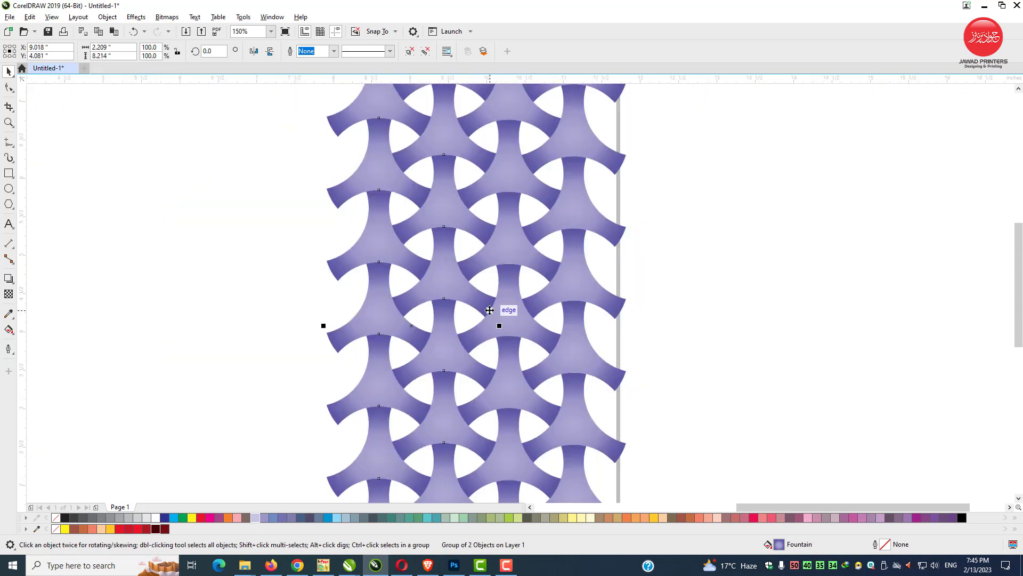
# Step: Copy the four-column pattern group and place the pasted copy to its left
pyautogui.rightClick(533, 224)
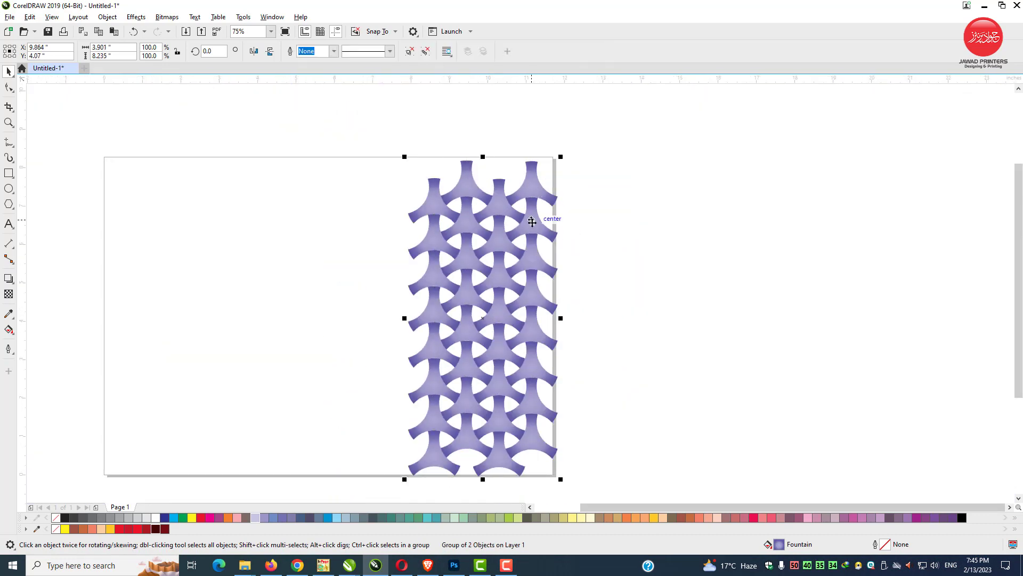
pyautogui.click(555, 281)
pyautogui.rightClick(628, 198)
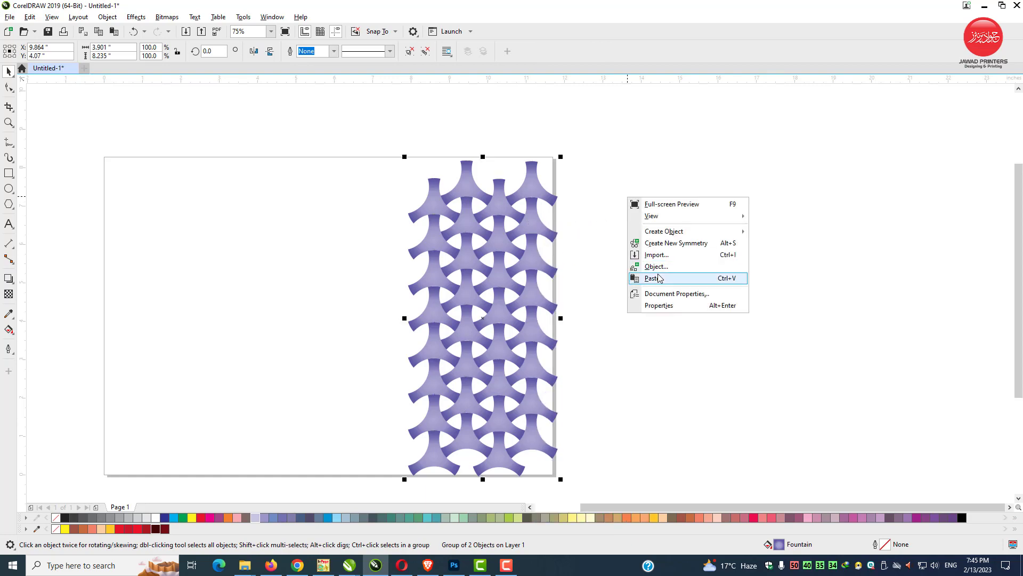
pyautogui.click(651, 277)
pyautogui.scroll(1, 461, 314)
pyautogui.moveTo(617, 287); pyautogui.dragTo(357, 281)
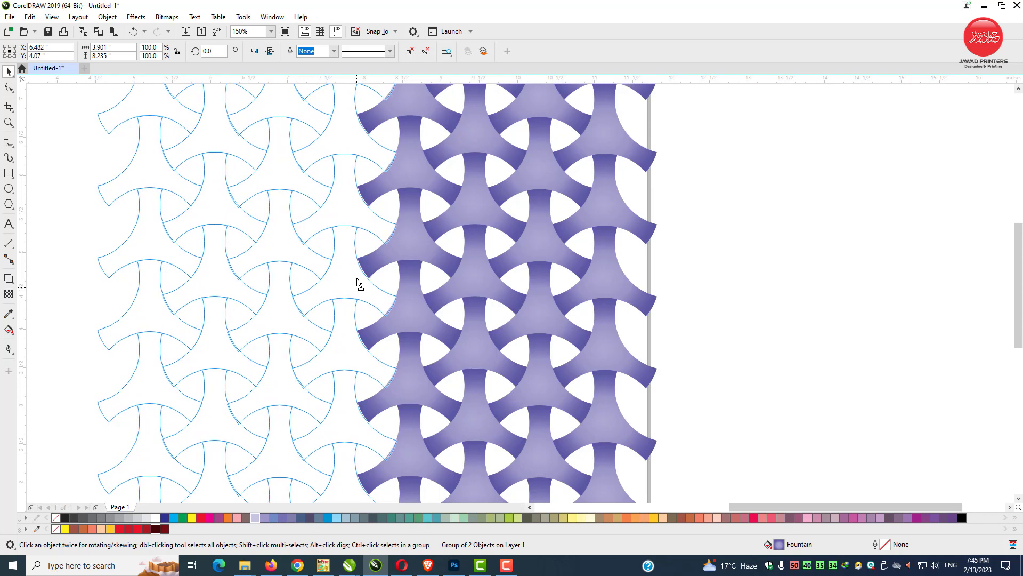
pyautogui.moveTo(357, 281); pyautogui.dragTo(357, 281)
# Step: Zoom in and nudge the copy until its weave edges meet the original
pyautogui.scroll(2, 450, 322)
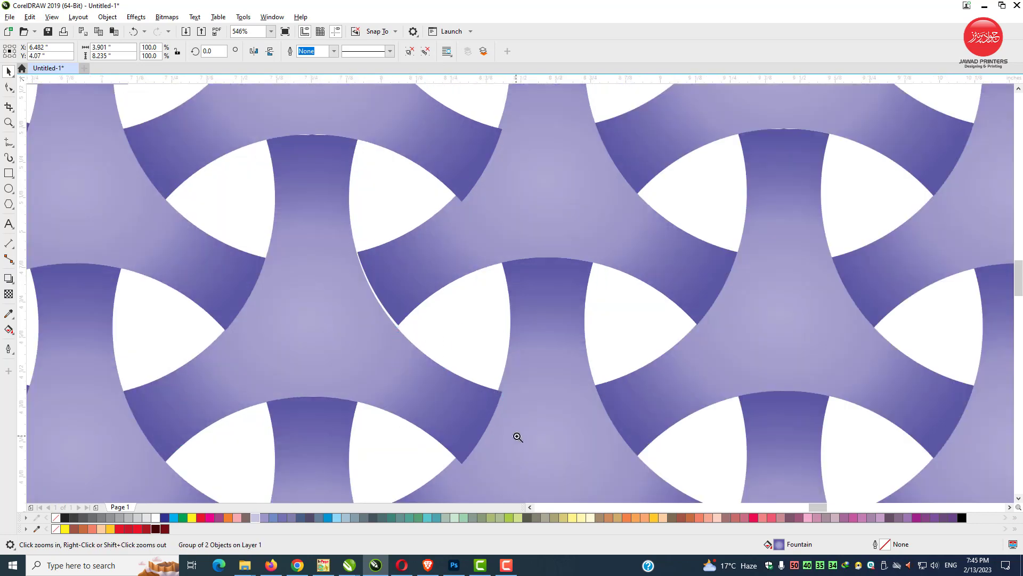
pyautogui.scroll(2, 518, 437)
pyautogui.moveTo(539, 386); pyautogui.dragTo(530, 354)
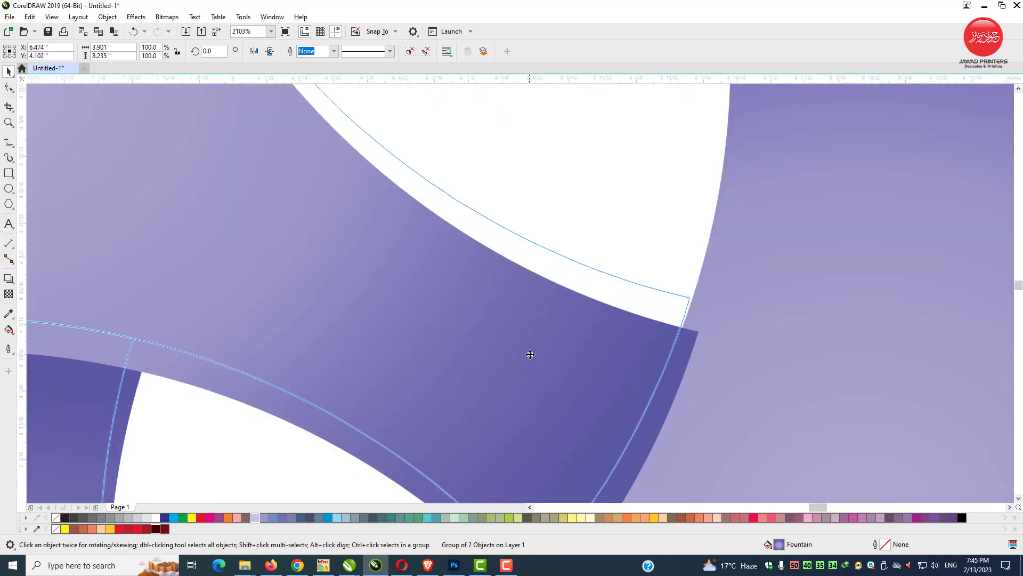
pyautogui.moveTo(530, 354); pyautogui.dragTo(584, 358)
pyautogui.scroll(-2, 583, 357)
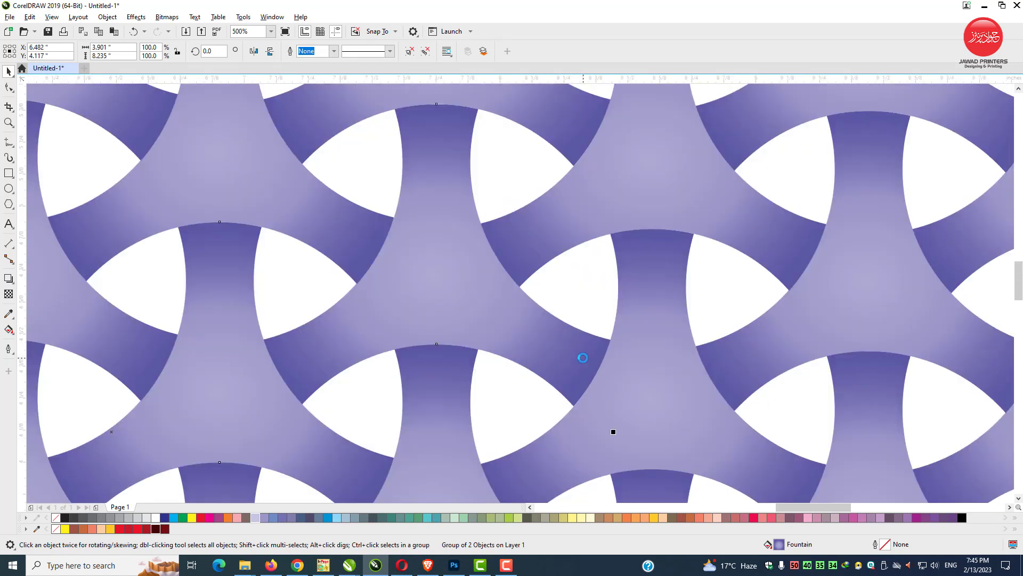
pyautogui.scroll(-2, 583, 357)
pyautogui.scroll(-1, 584, 357)
# Step: Copy the eight-column pattern and place the pasted copy on its left
pyautogui.click(463, 483)
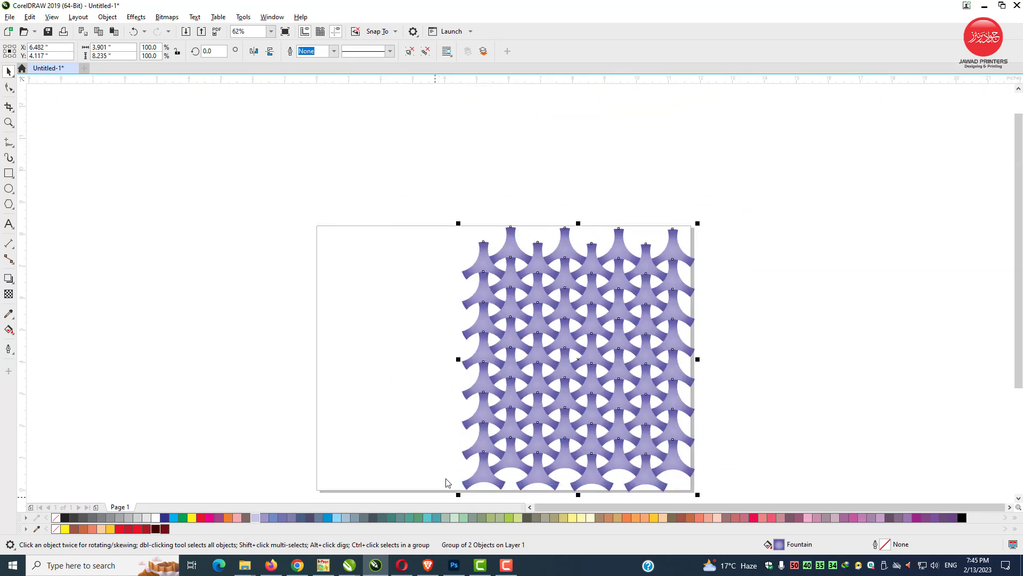
pyautogui.rightClick(586, 290)
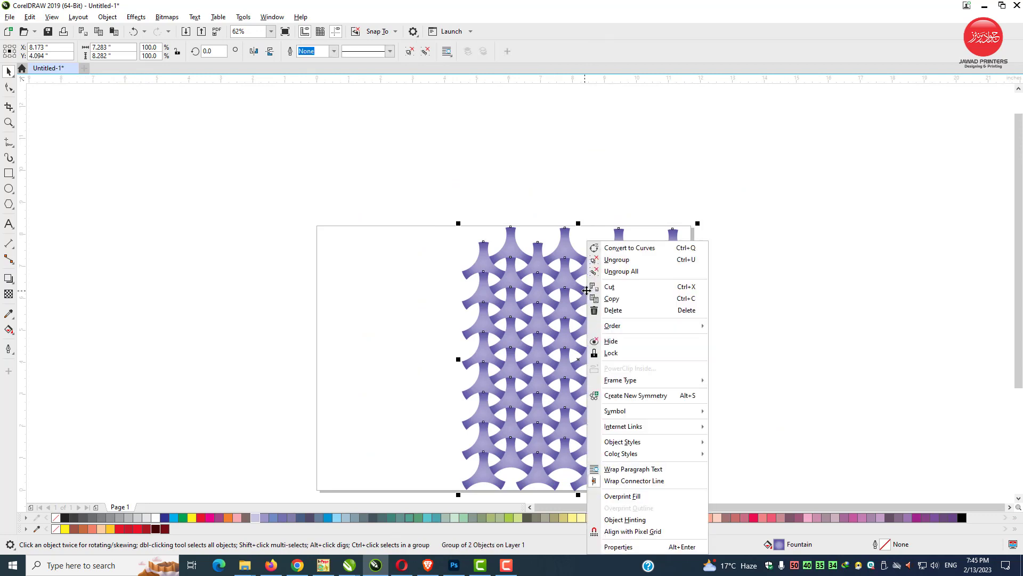
pyautogui.click(614, 303)
pyautogui.rightClick(736, 271)
pyautogui.click(760, 355)
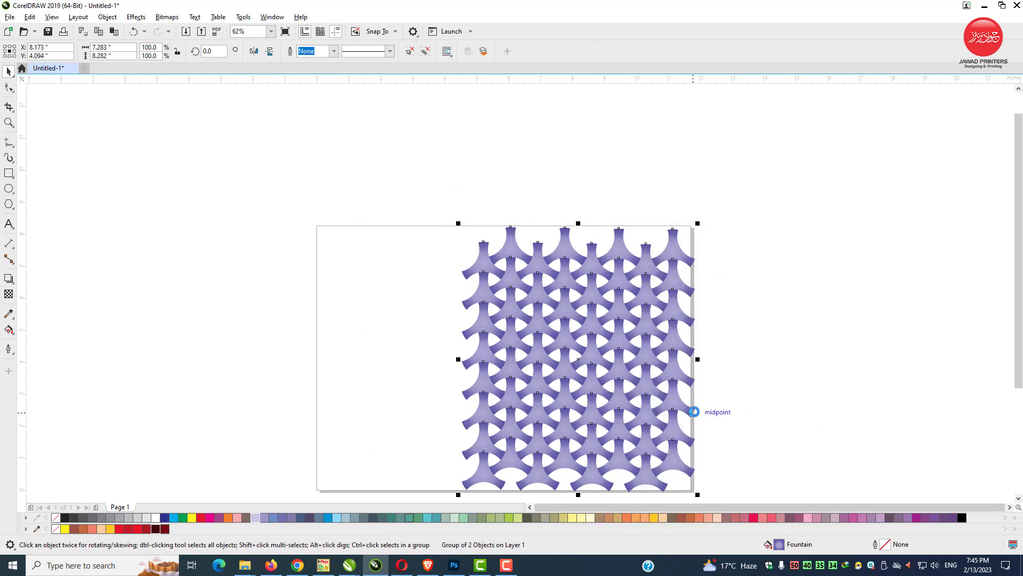
pyautogui.scroll(1, 693, 411)
pyautogui.moveTo(574, 378); pyautogui.dragTo(251, 362)
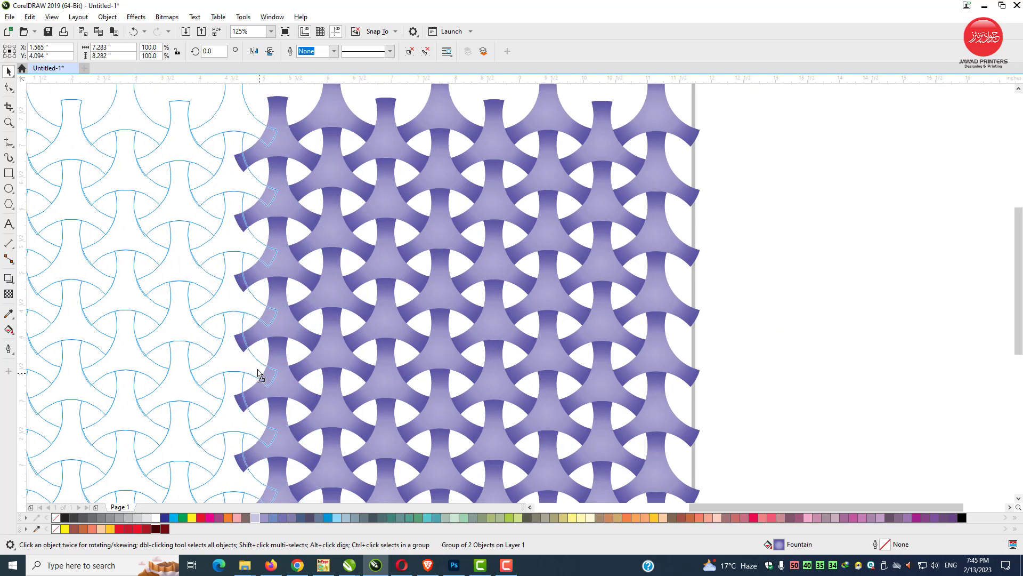
# Step: Align the copy at the seam so the weave runs continuously, about 14 inches wide
pyautogui.scroll(2, 214, 299)
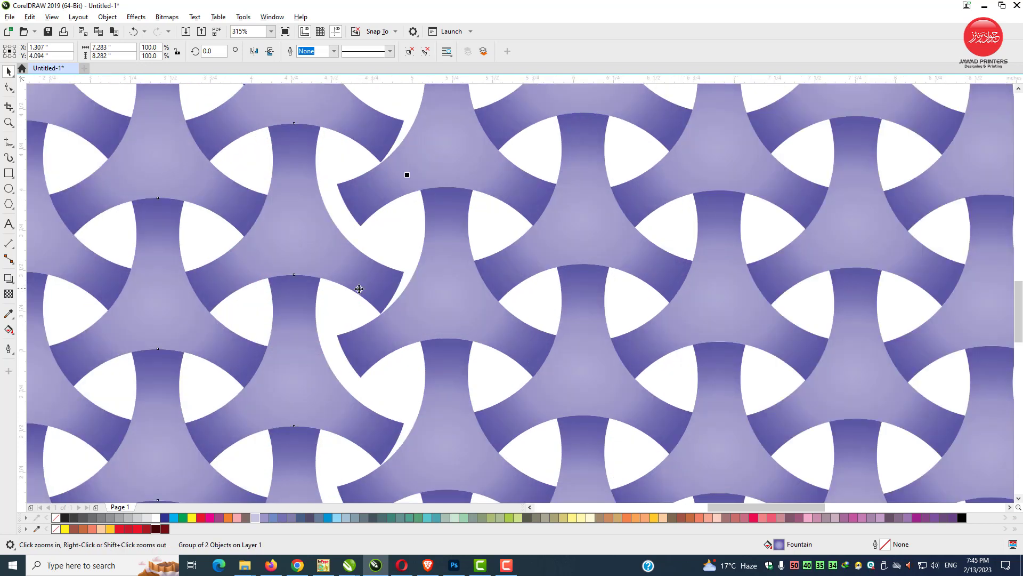
pyautogui.moveTo(372, 289); pyautogui.dragTo(389, 275)
pyautogui.press('z')
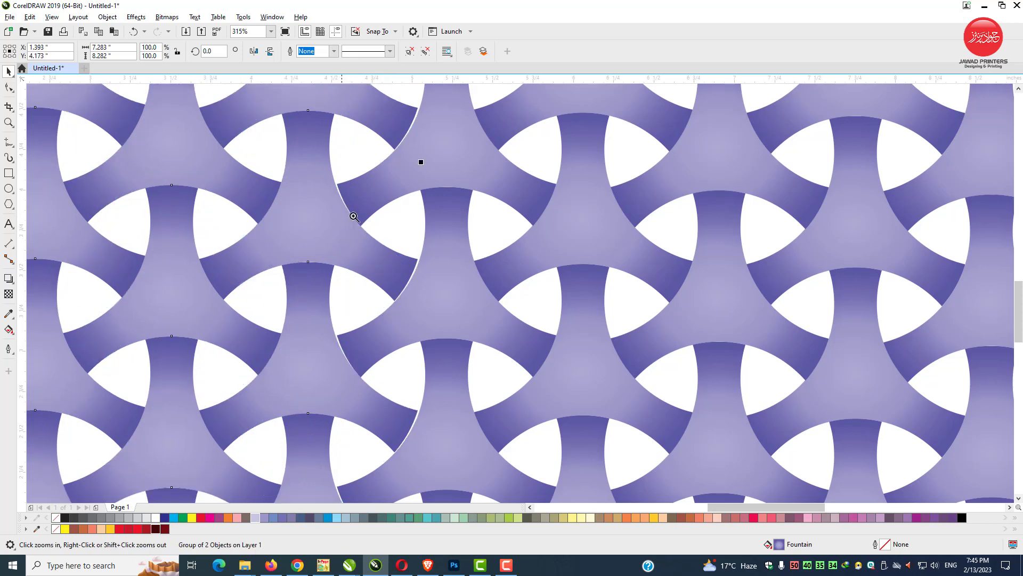
pyautogui.scroll(4, 457, 291)
pyautogui.press('space')
pyautogui.moveTo(516, 365); pyautogui.dragTo(536, 354)
pyautogui.scroll(-3, 533, 355)
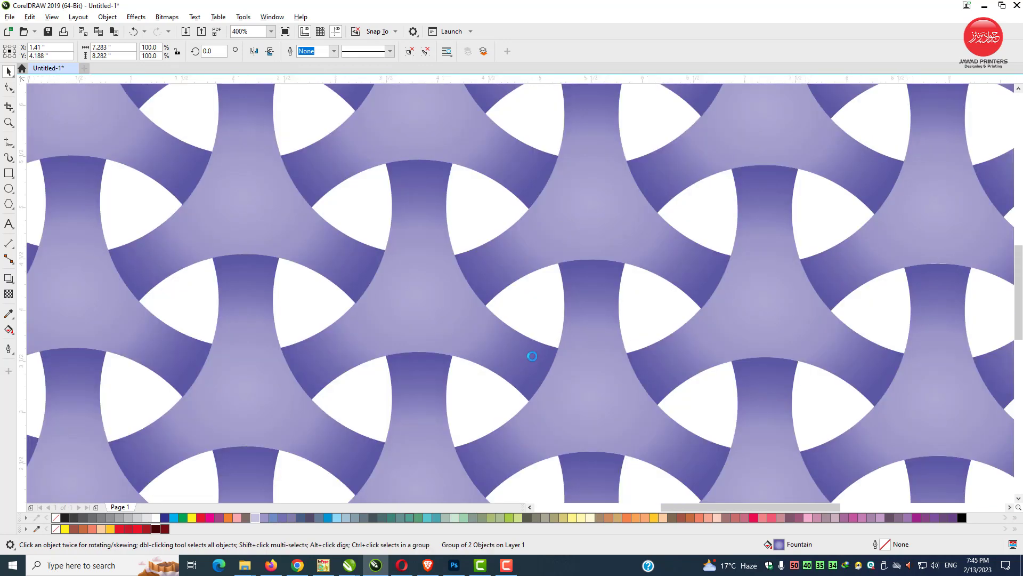
pyautogui.scroll(-3, 532, 356)
pyautogui.scroll(-2, 532, 356)
# Step: Select both pattern halves and move the 14.046 × 8.376-inch pattern right to cover the page
pyautogui.moveTo(356, 440); pyautogui.dragTo(296, 484)
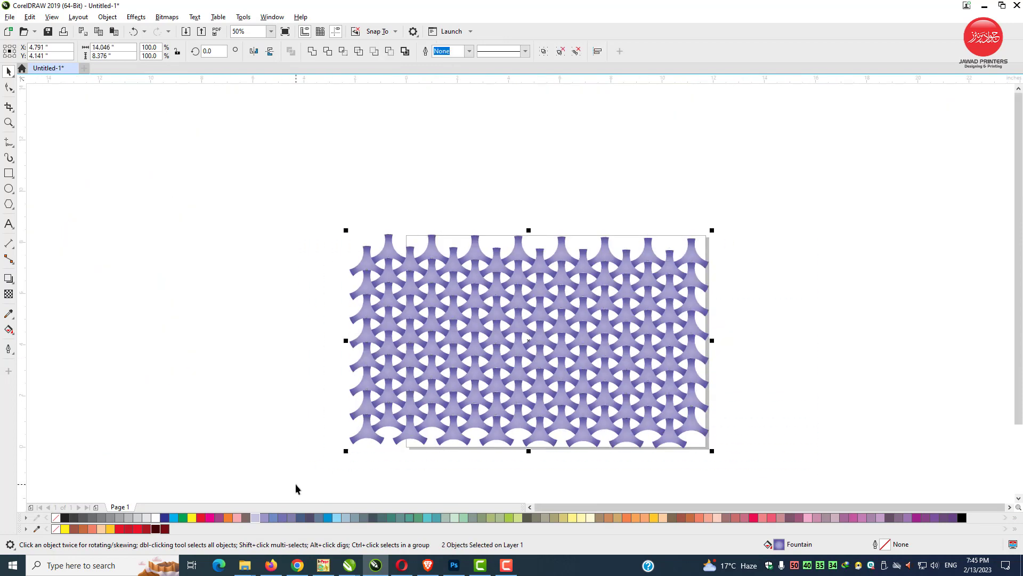
pyautogui.moveTo(419, 345); pyautogui.dragTo(445, 345)
pyautogui.scroll(2, 549, 360)
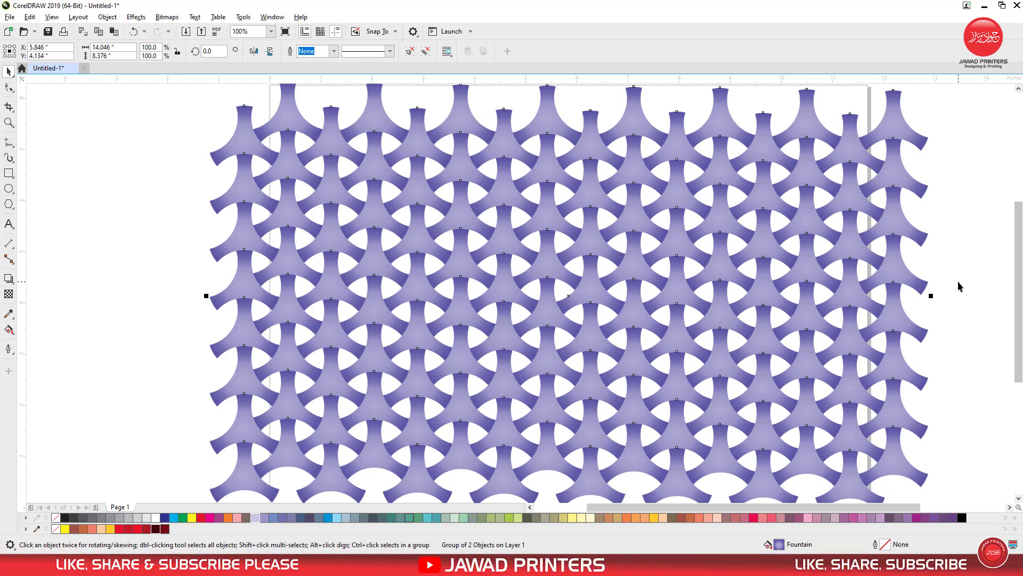
pyautogui.scroll(-2, 978, 283)
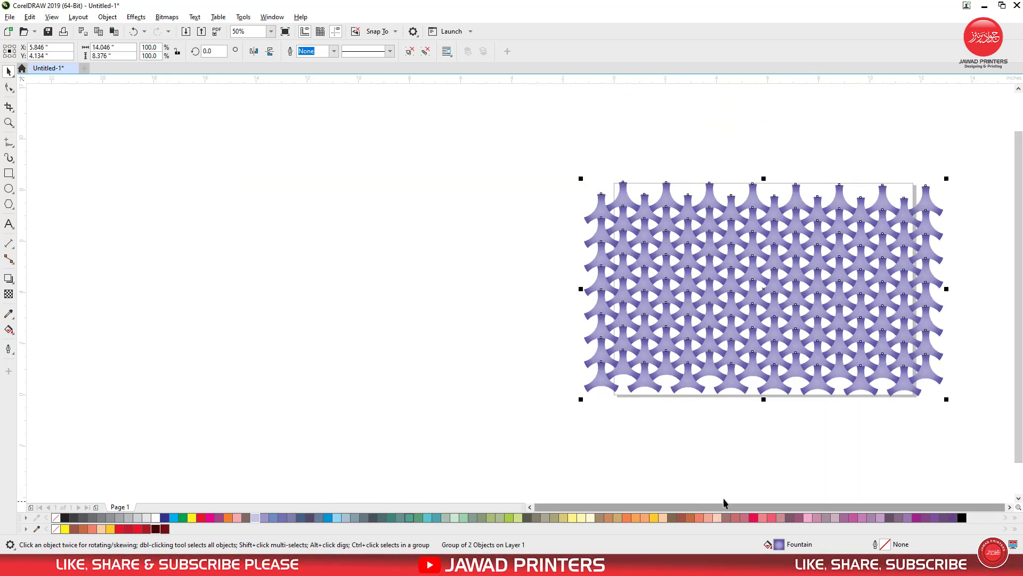
pyautogui.scroll(2, 926, 372)
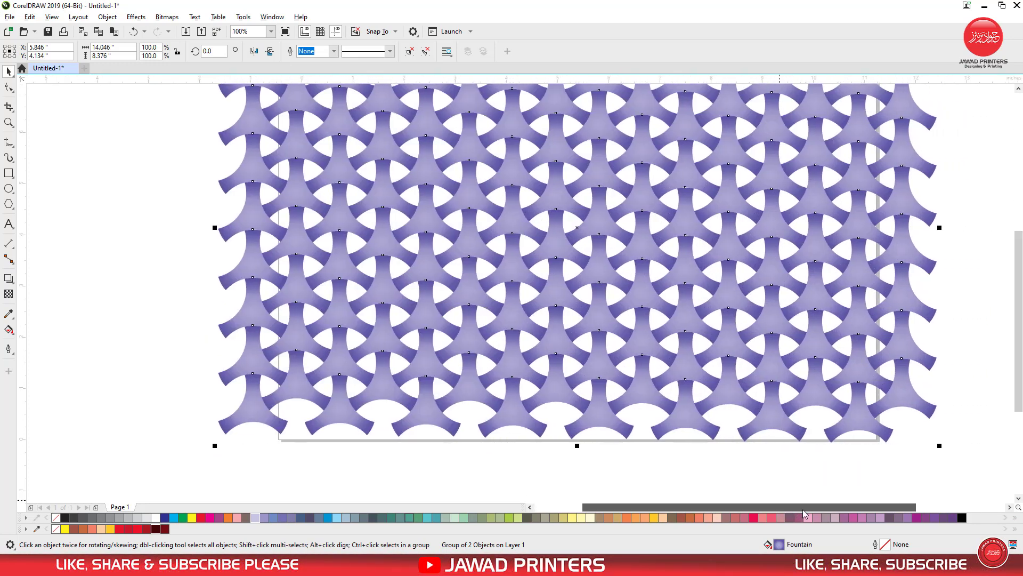
pyautogui.scroll(1, 730, 286)
pyautogui.scroll(1, 437, 244)
pyautogui.scroll(1, 145, 202)
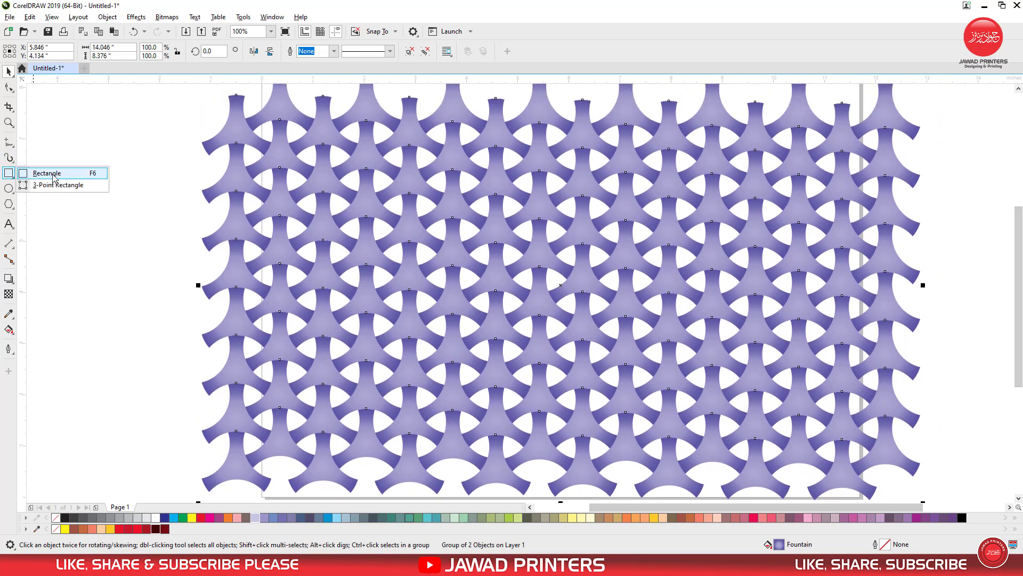
# Step: Draw an 11.066 × 7.29-inch rectangle over the page with the Rectangle tool (F6)
pyautogui.press('F6')
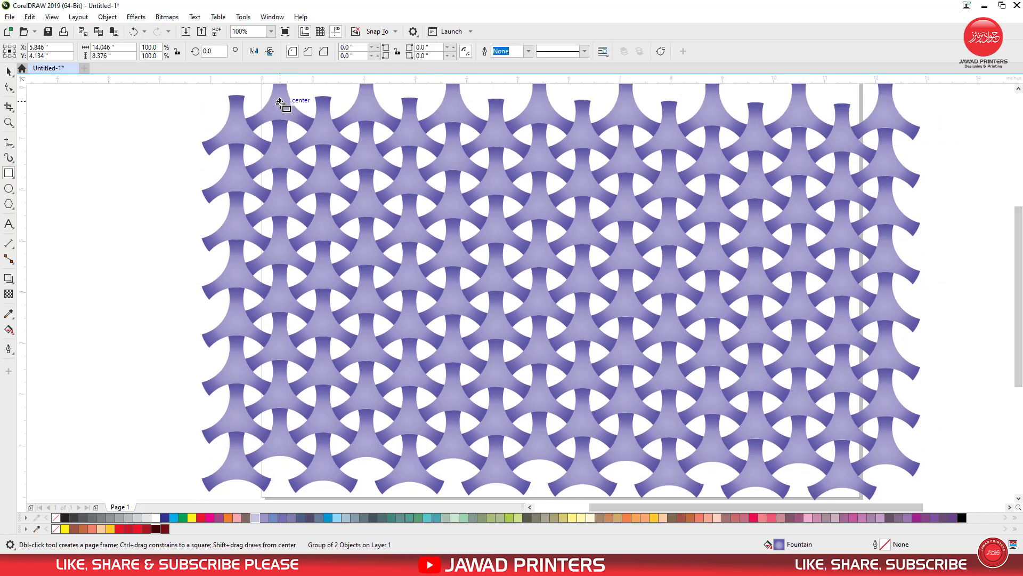
pyautogui.moveTo(280, 101); pyautogui.dragTo(842, 471)
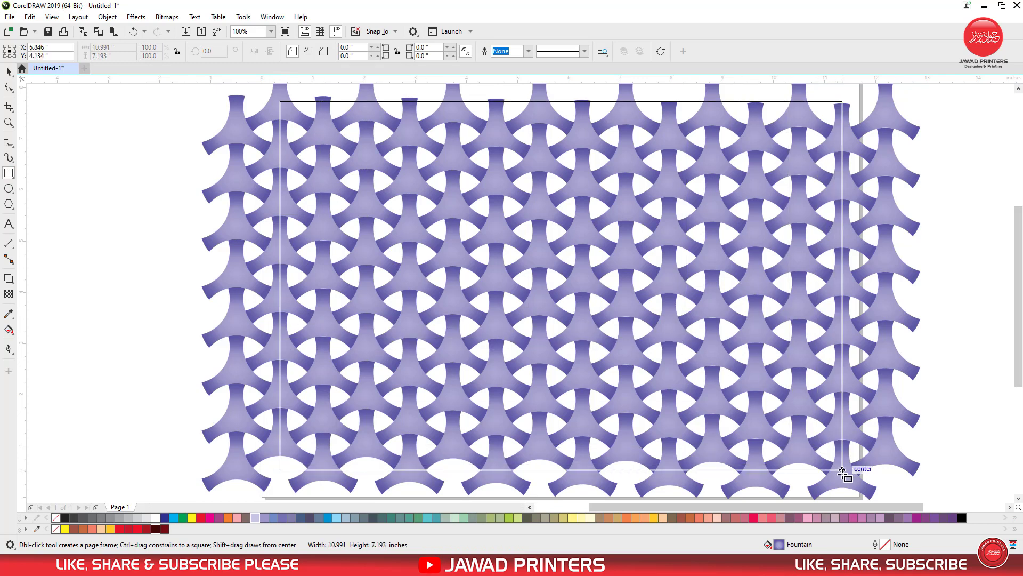
pyautogui.moveTo(842, 471); pyautogui.dragTo(846, 474)
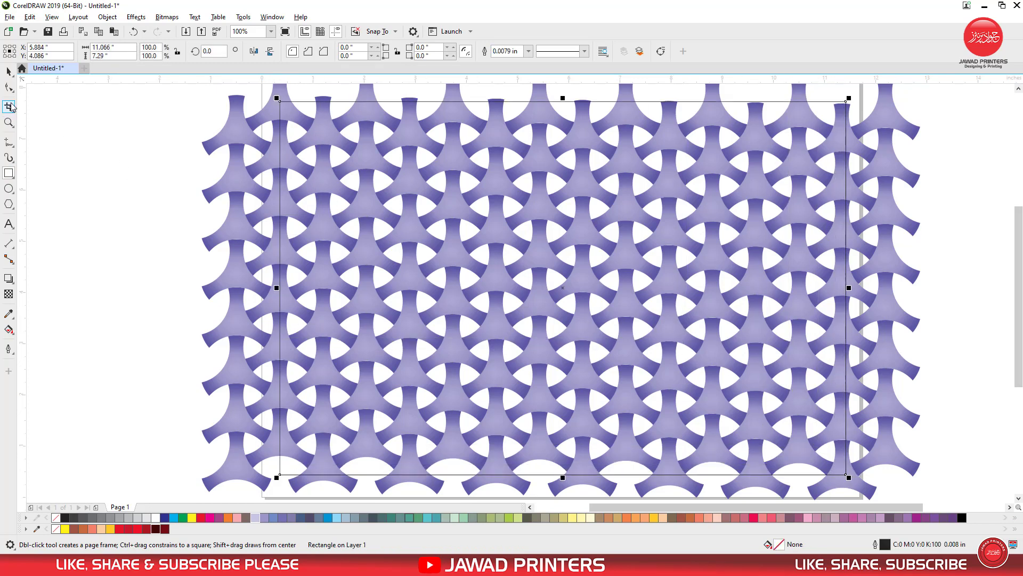
pyautogui.moveTo(561, 96); pyautogui.dragTo(563, 99)
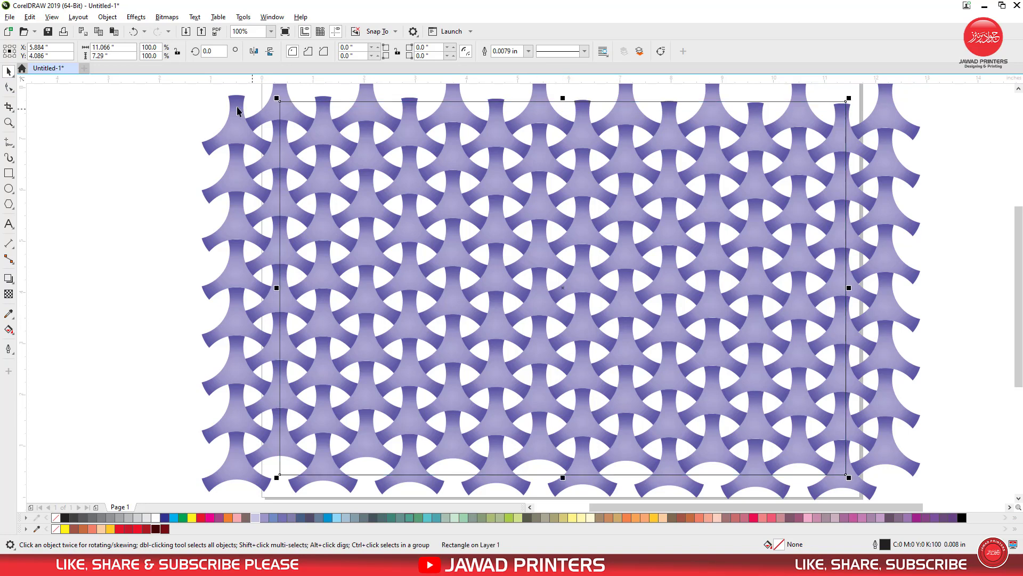
# Step: PowerClip the woven pattern group inside the rectangle
pyautogui.keyDown('shift'); pyautogui.click(302, 103); pyautogui.keyUp('shift')
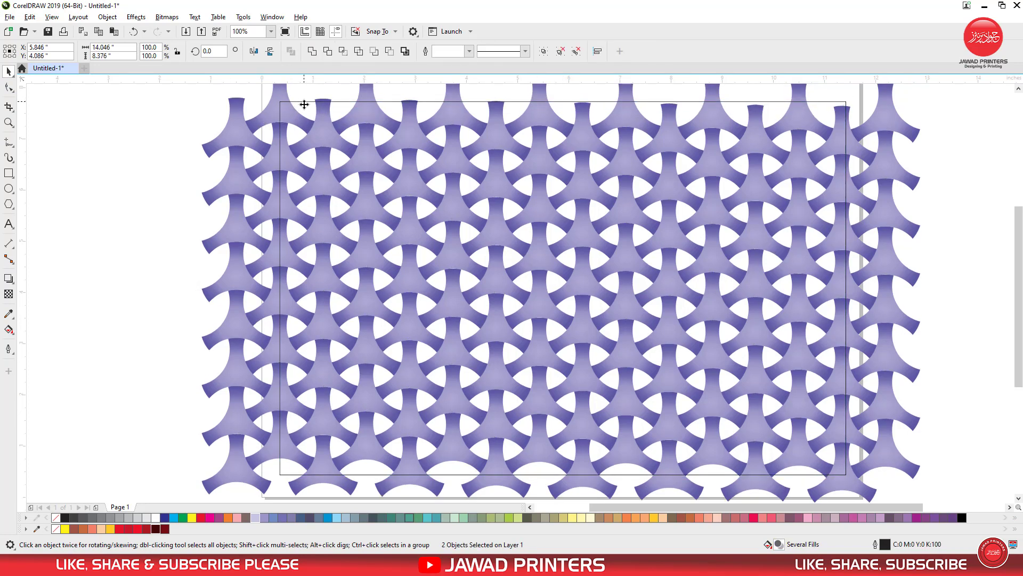
pyautogui.click(144, 143)
pyautogui.click(267, 125)
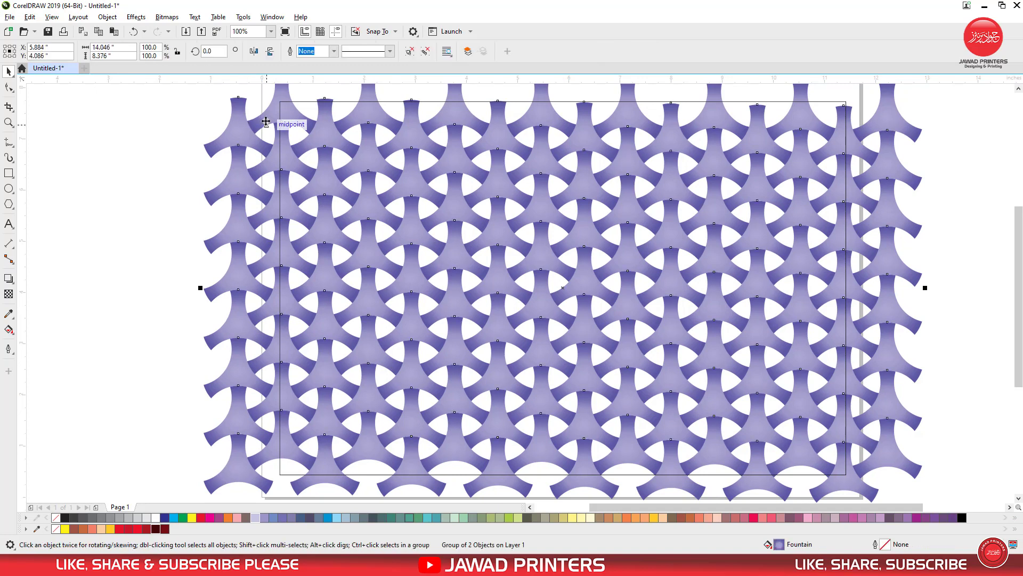
pyautogui.rightClick(267, 123)
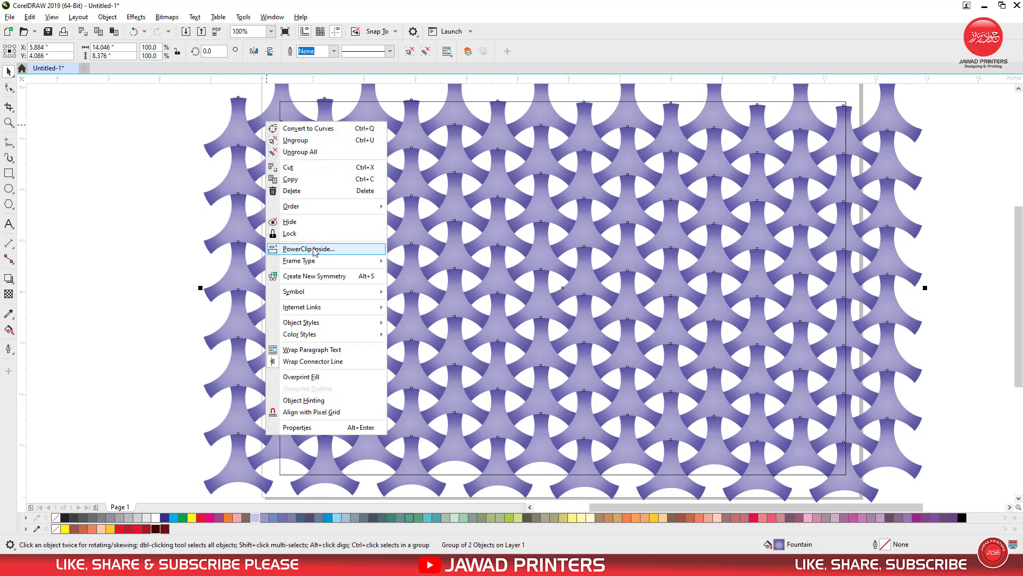
pyautogui.click(309, 249)
pyautogui.click(395, 211)
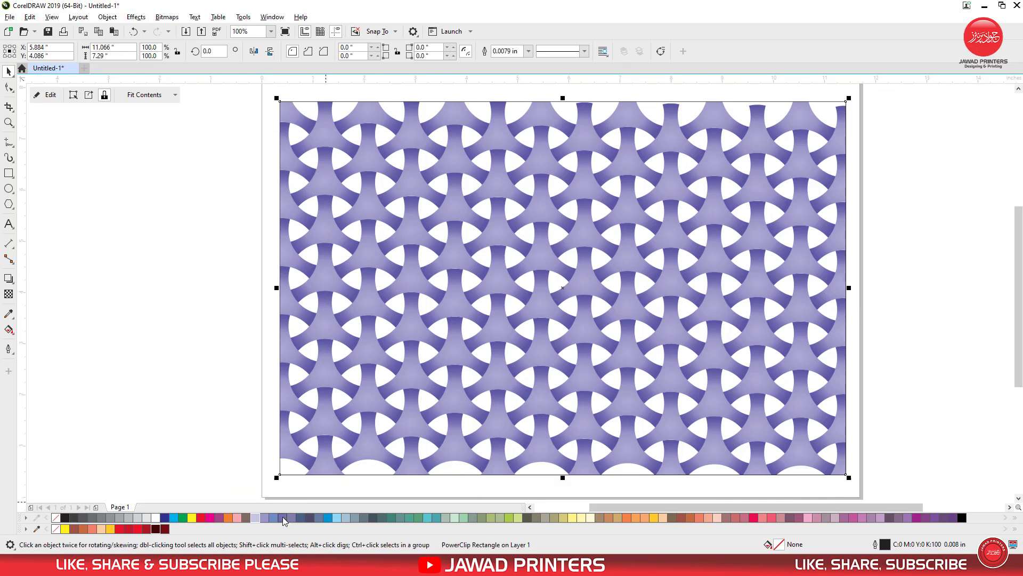
# Step: Fill the frame with deep indigo C92 M92 Y20 K7 and remove its outline
pyautogui.moveTo(282, 516); pyautogui.dragTo(341, 519)
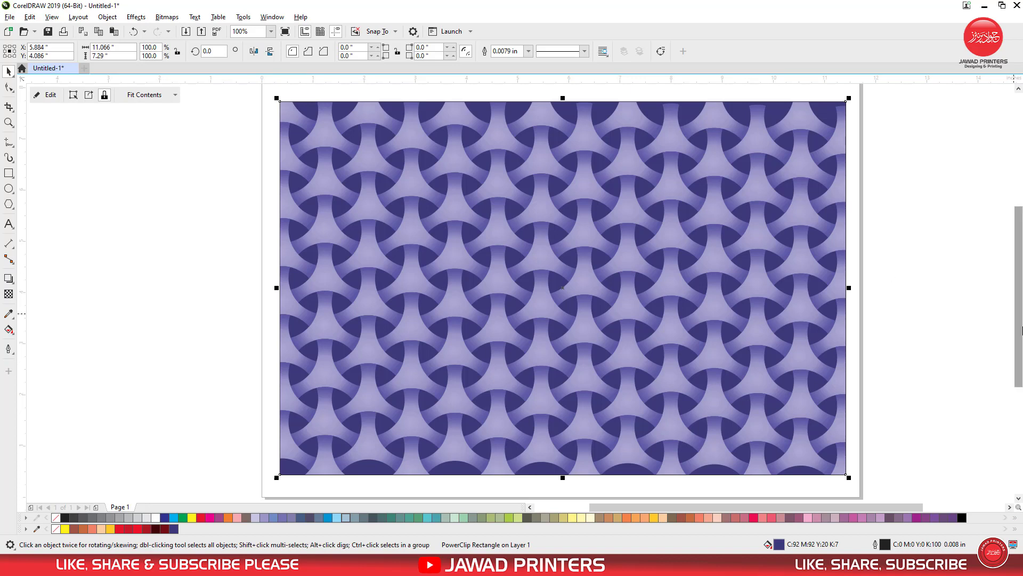
pyautogui.scroll(1, 825, 432)
pyautogui.hscroll(1, 686, 507)
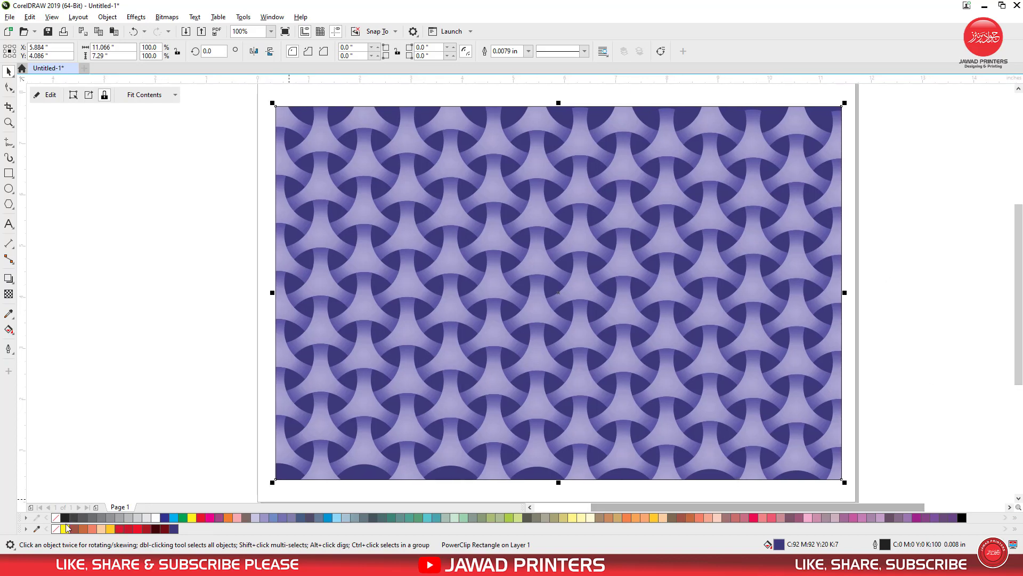
pyautogui.rightClick(56, 530)
pyautogui.scroll(1, 422, 276)
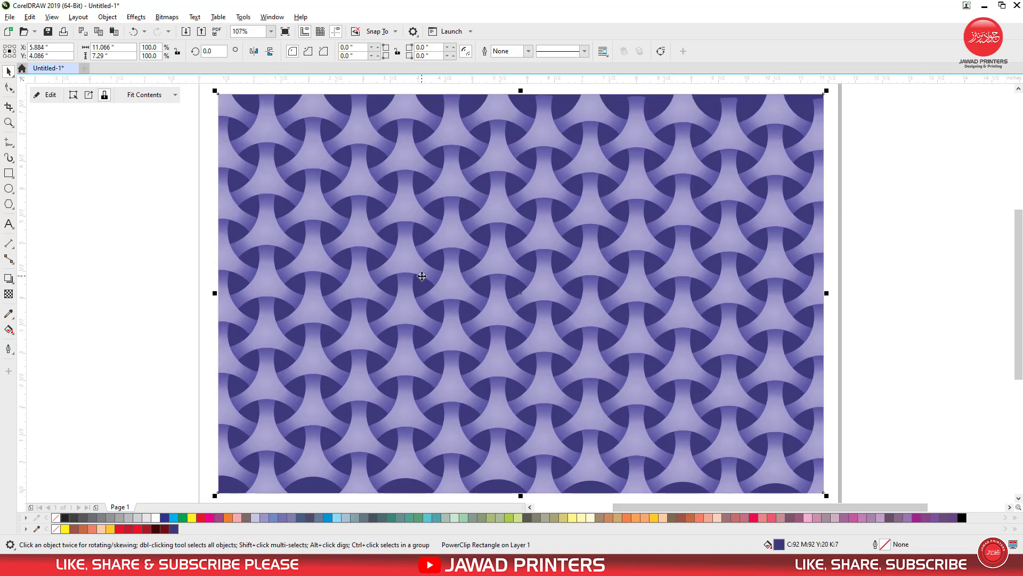